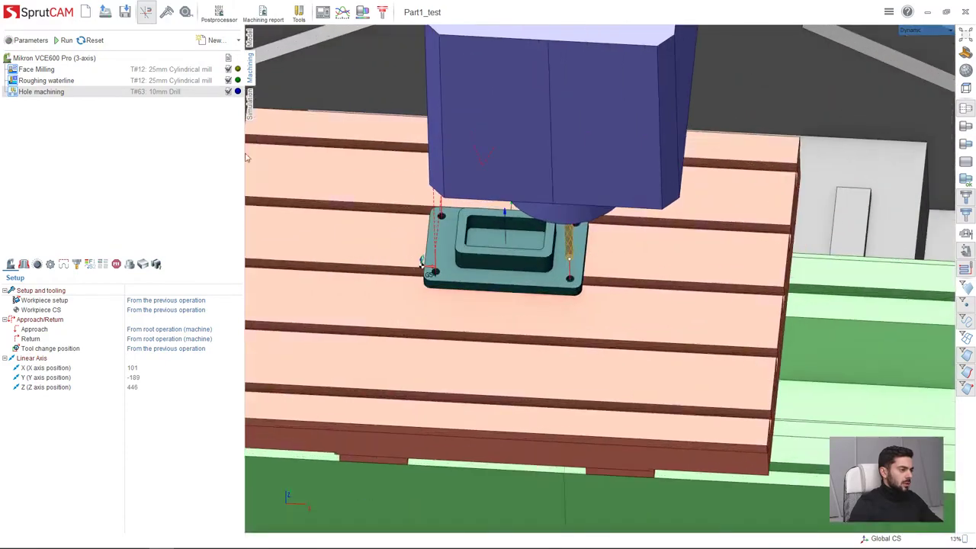
Add the inner pocket's upper edge contour as a Restrict Zone in the Roughing waterline operation's job assignment
click(45, 80)
middle_drag(710, 290, 664, 371)
scroll(664, 366, down, 2)
scroll(665, 339, up, 5)
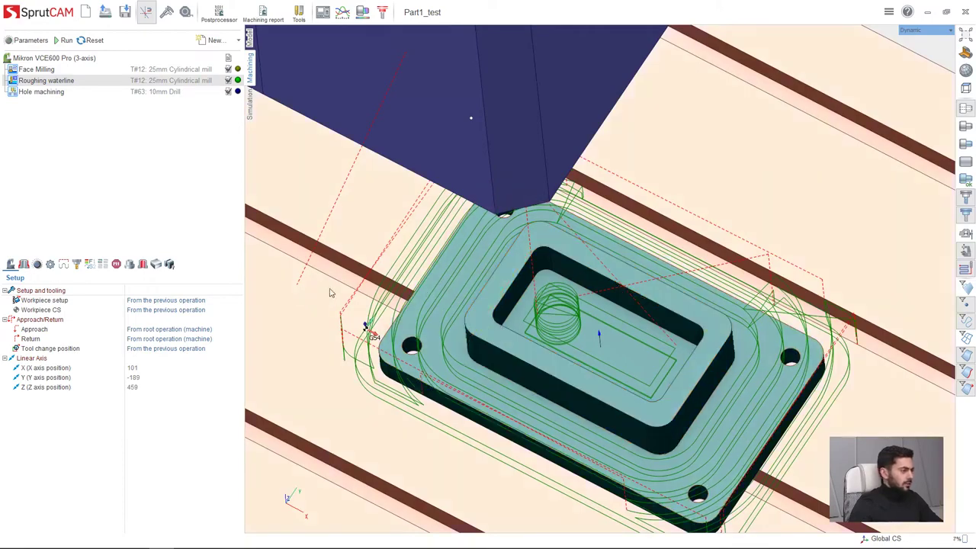
scroll(498, 301, down, 3)
middle_drag(555, 382, 516, 368)
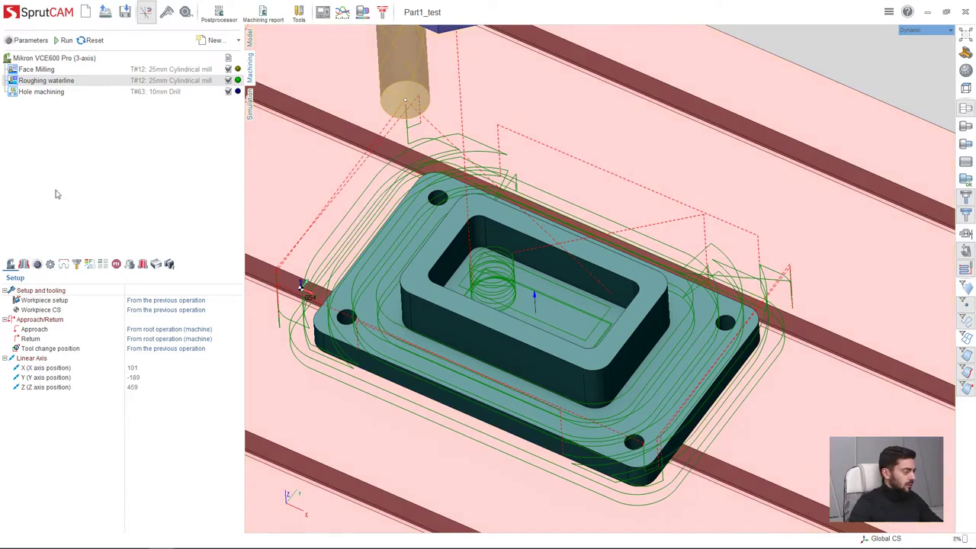
click(23, 264)
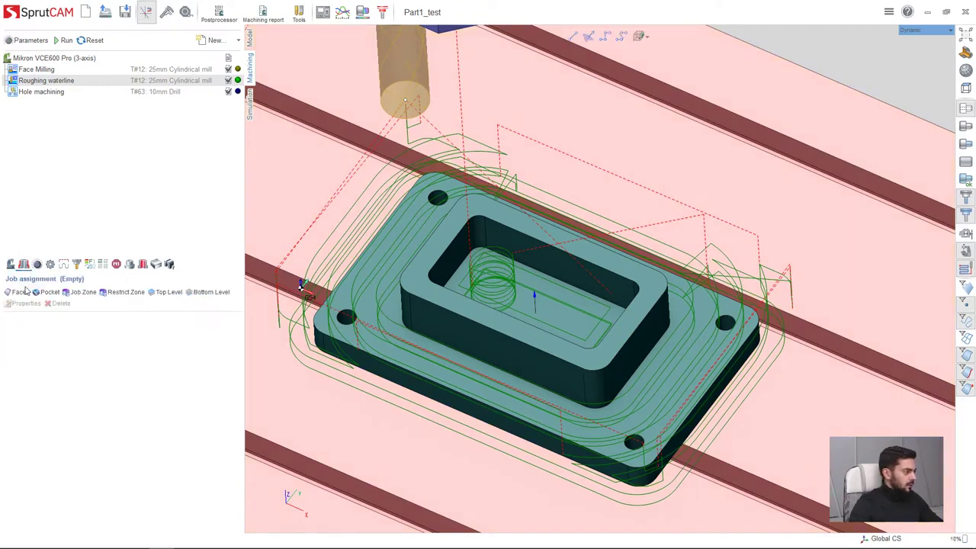
click(505, 229)
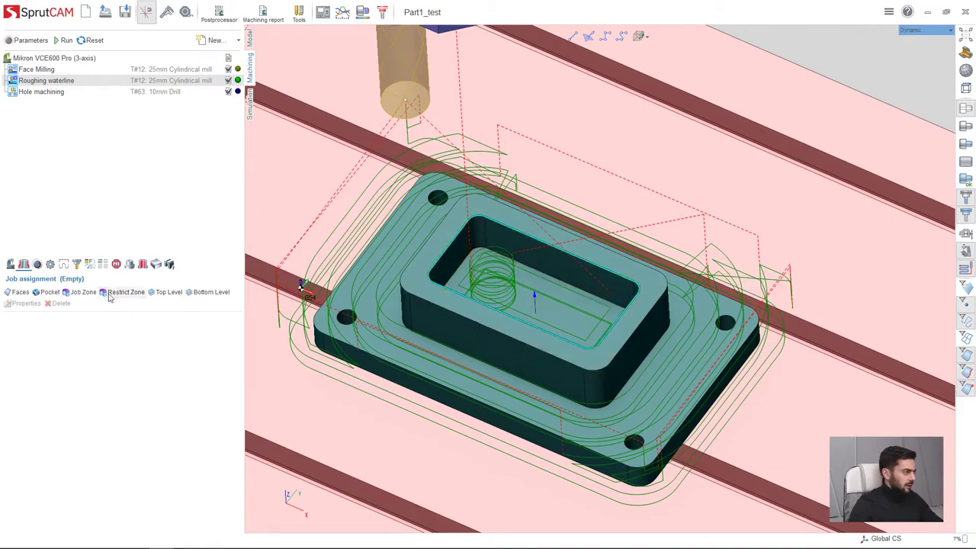
click(109, 294)
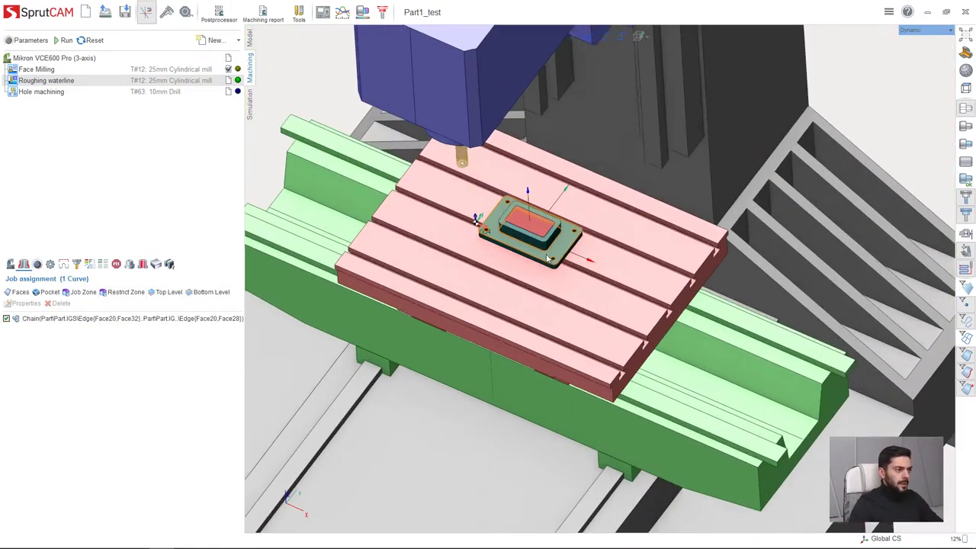
Recalculate the Roughing waterline toolpath and check the paths around the restricted pocket
scroll(541, 229, up, 5)
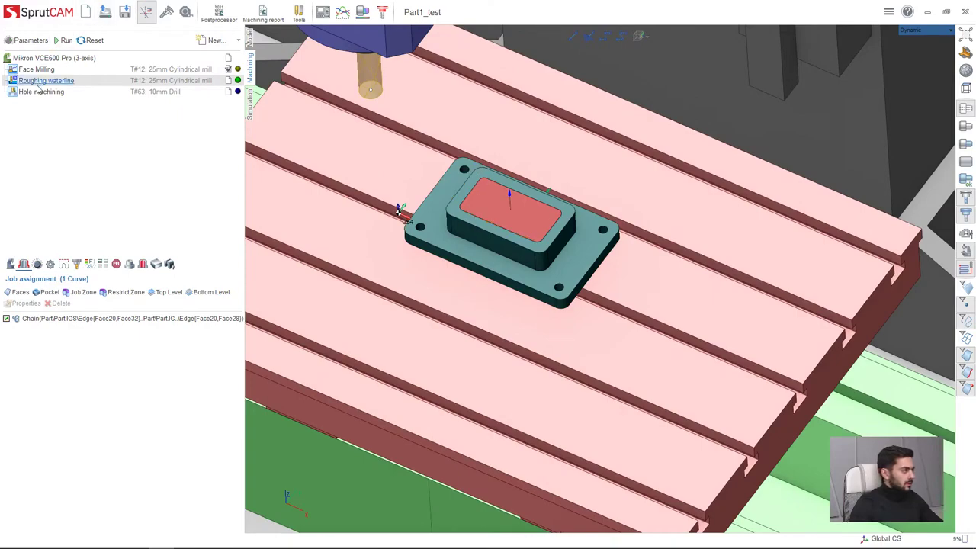
click(63, 41)
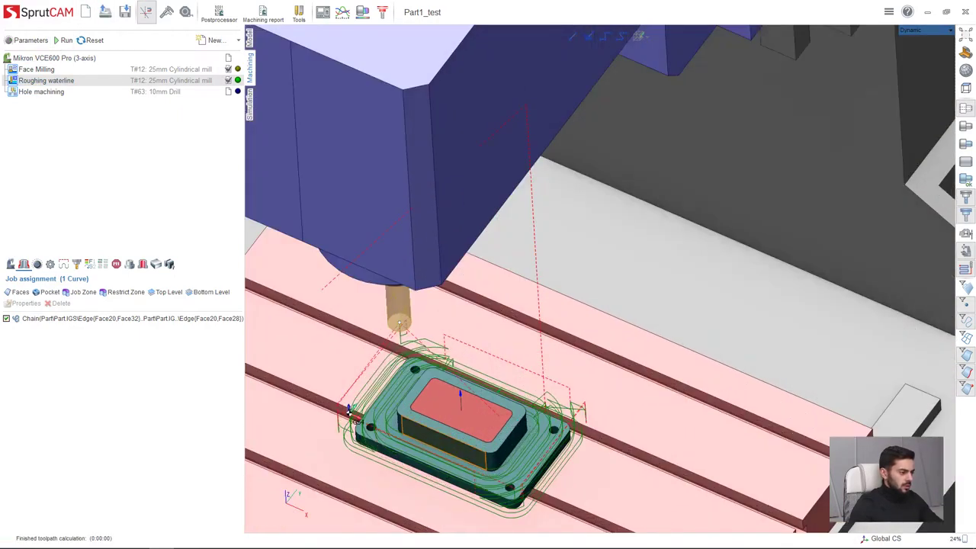
middle_drag(461, 408, 459, 342)
scroll(516, 339, up, 2)
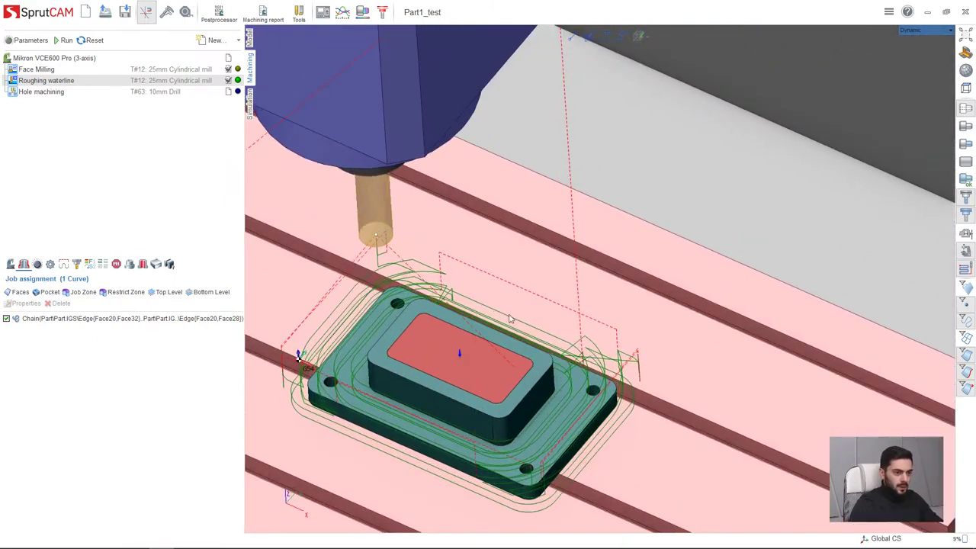
Hide the machine model and create a new Hole machining operation following Roughing waterline
click(964, 254)
scroll(499, 241, down, 2)
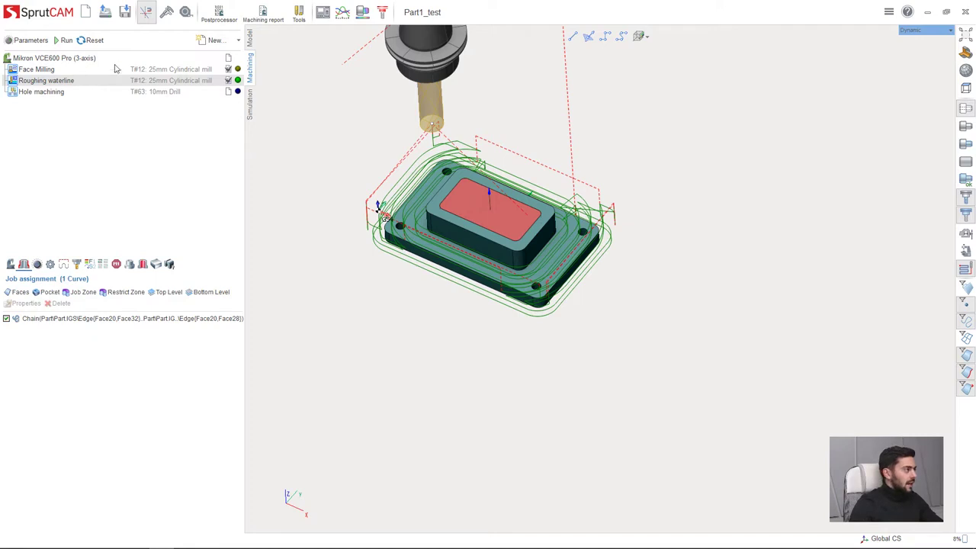
click(216, 40)
click(439, 232)
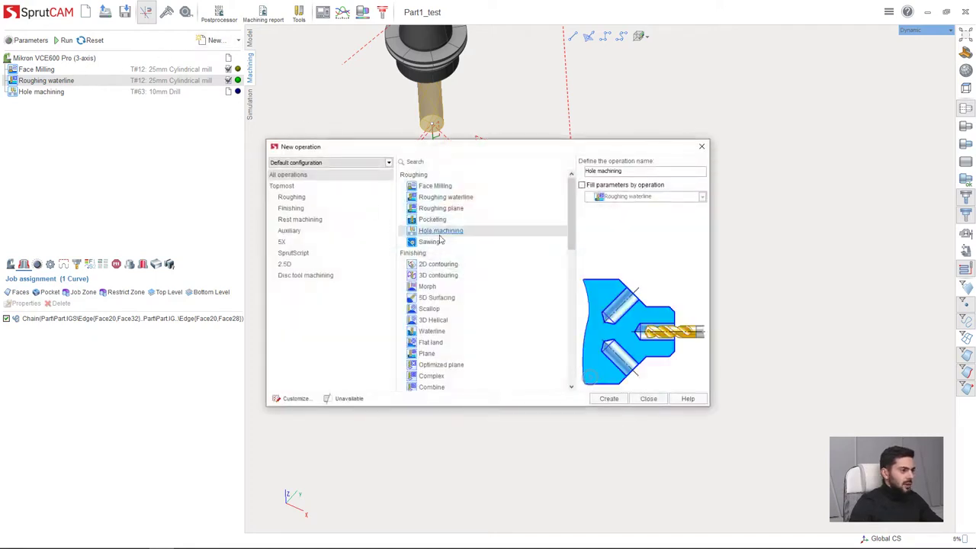
click(609, 399)
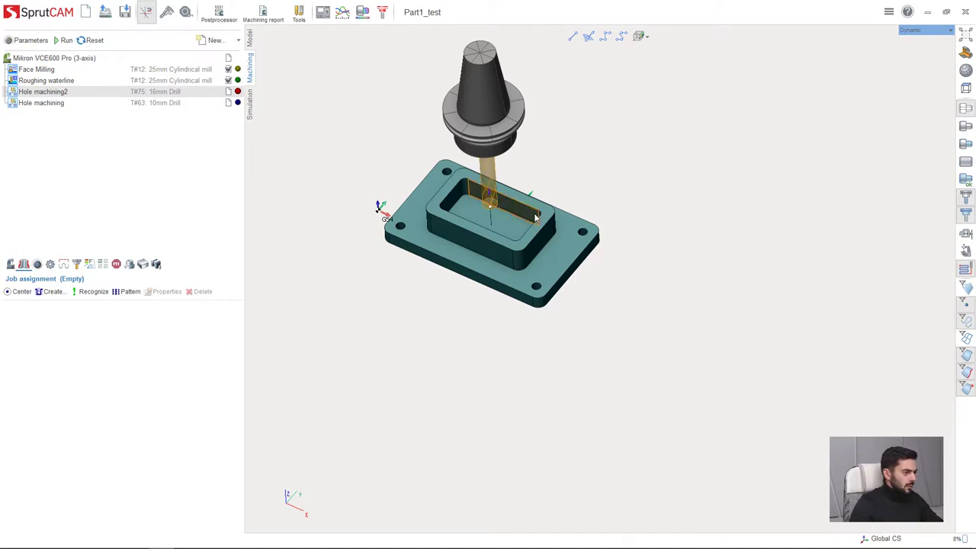
Create a drawing in the model and place a point inside the pocket outline at about X -23, Y 4.5
middle_drag(534, 218, 496, 244)
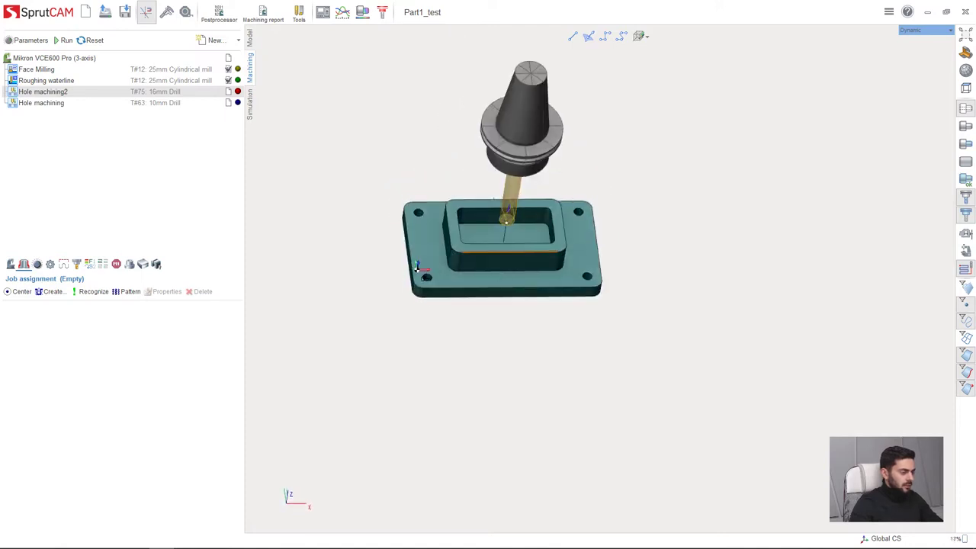
click(250, 42)
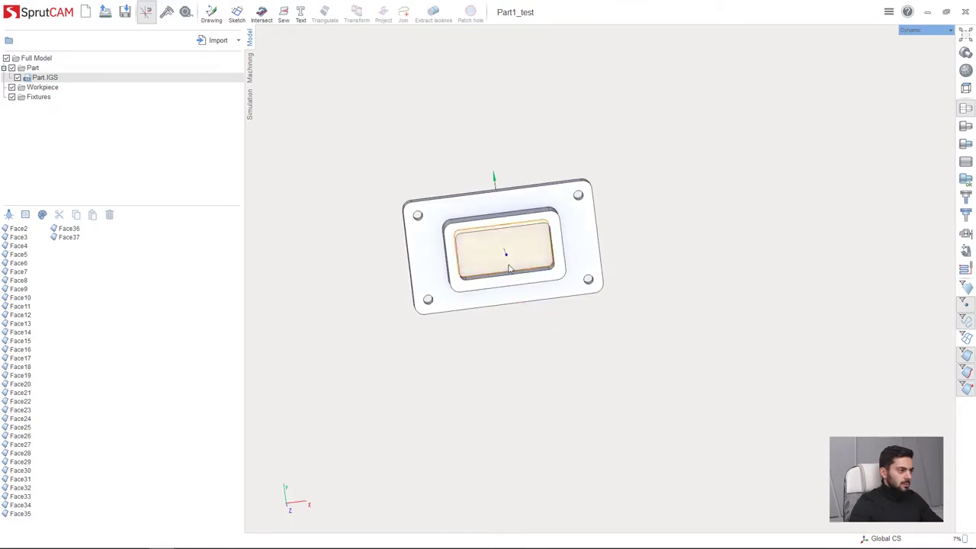
scroll(501, 251, up, 3)
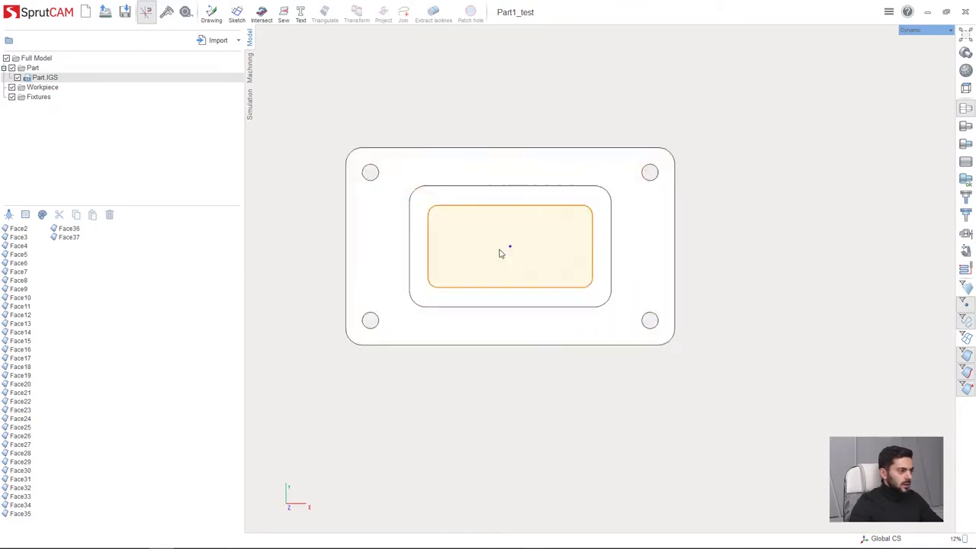
click(212, 14)
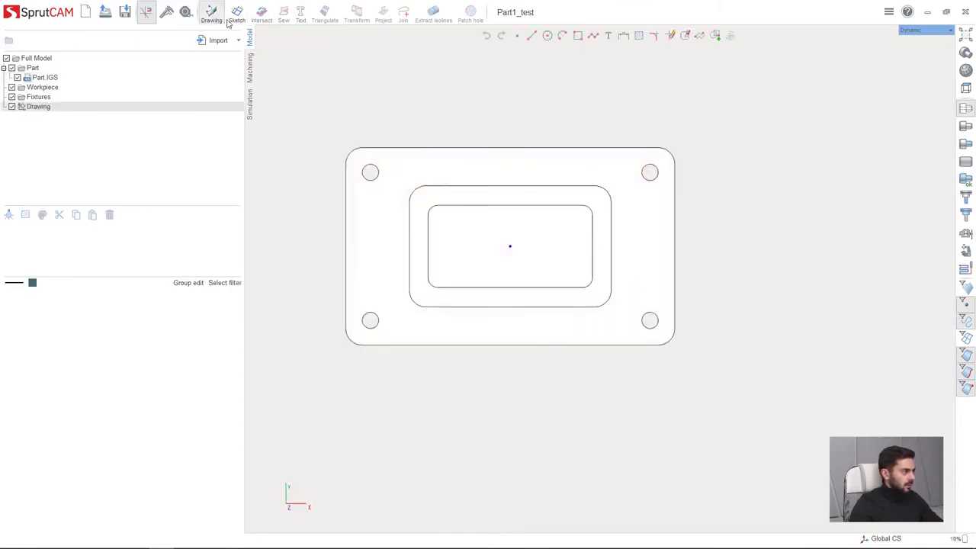
click(518, 38)
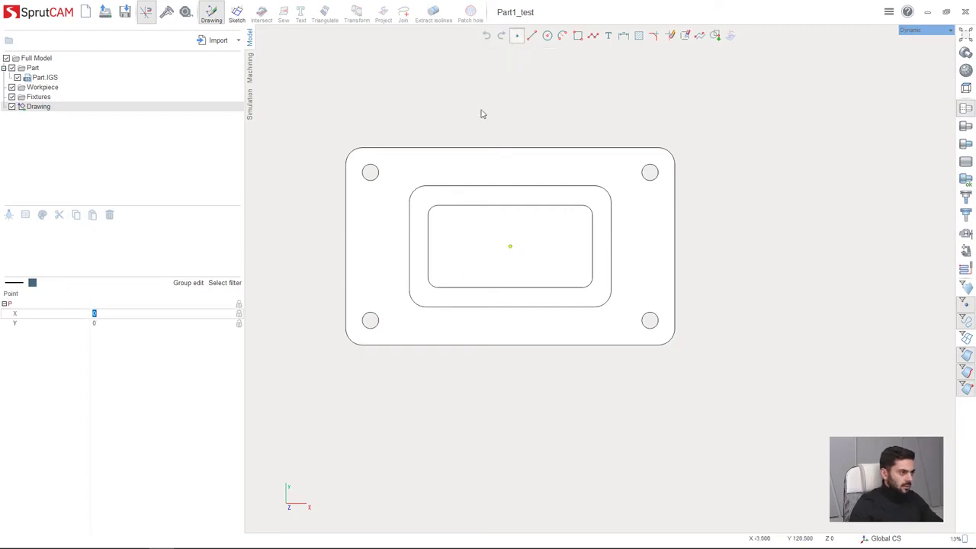
click(472, 239)
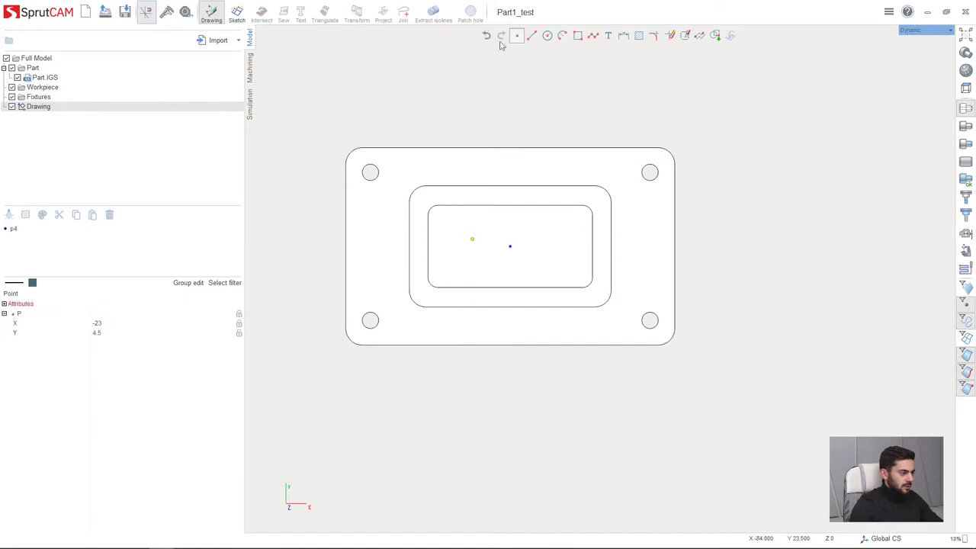
click(211, 14)
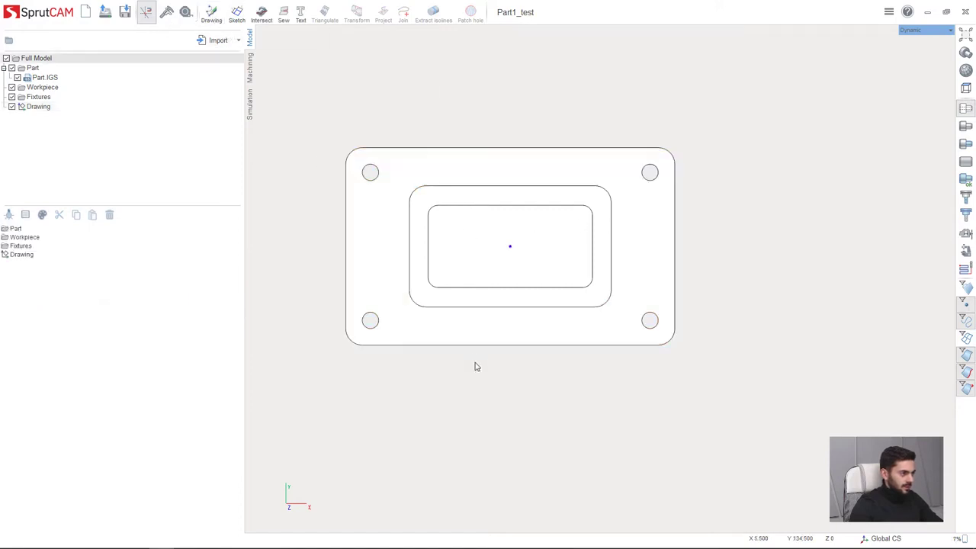
Reopen the drawing and move its point upward along Z with a spatial transformation
middle_drag(479, 385, 474, 238)
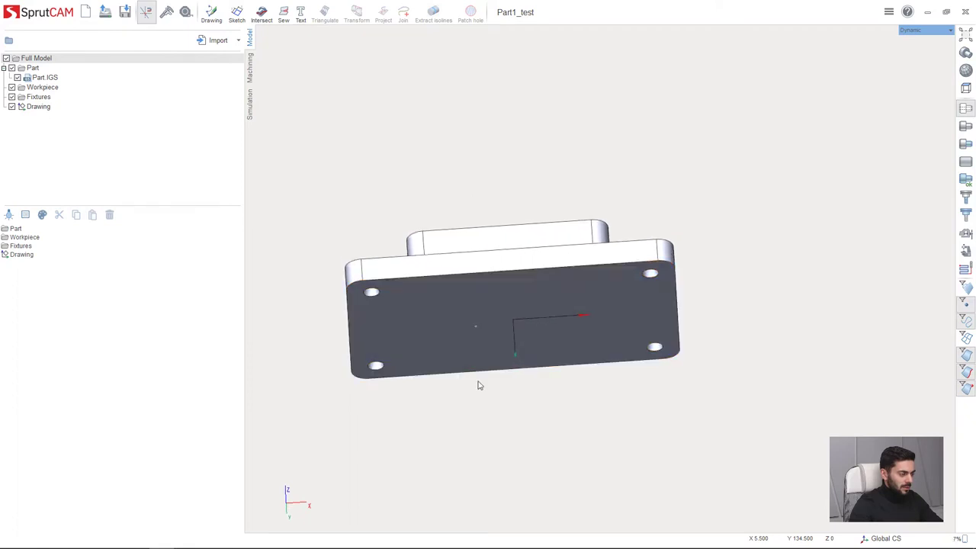
double_click(473, 327)
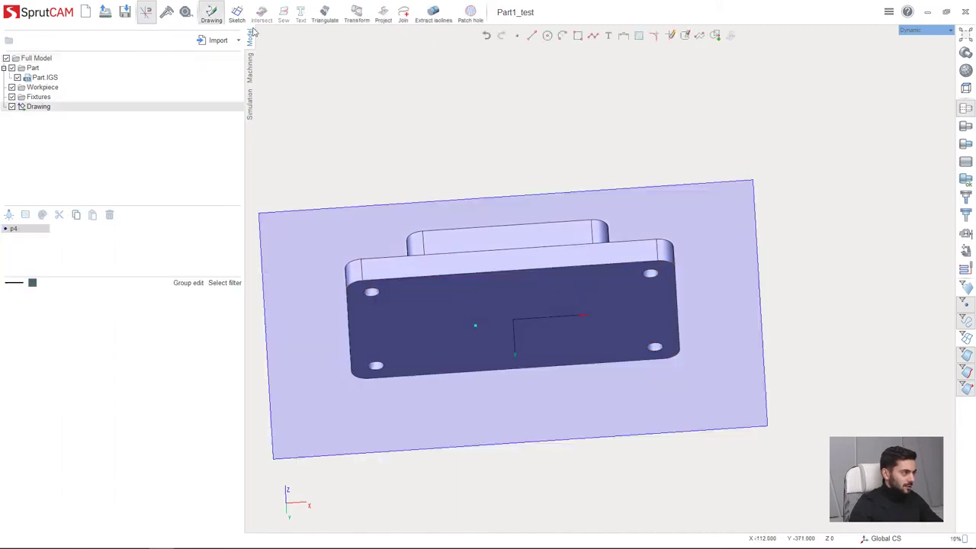
click(356, 13)
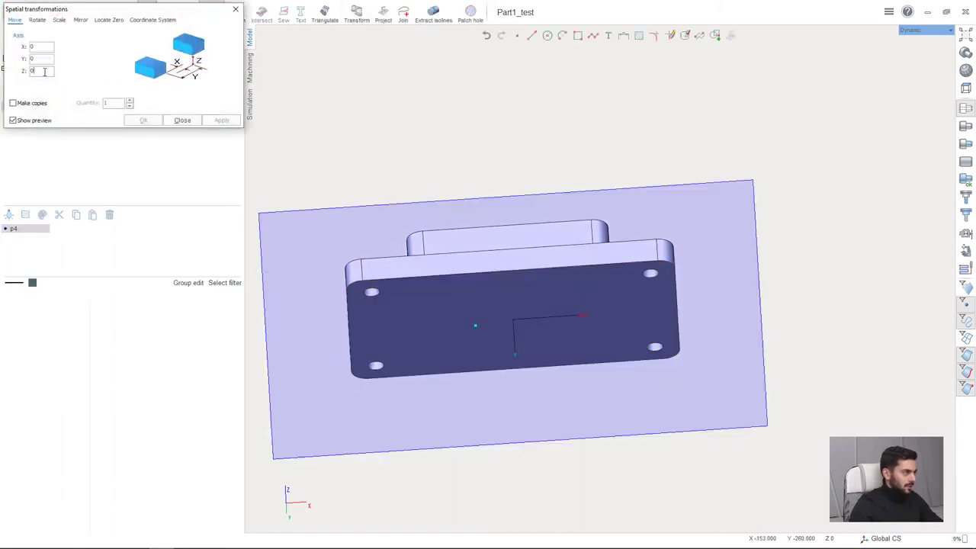
middle_drag(488, 252, 488, 381)
click(152, 122)
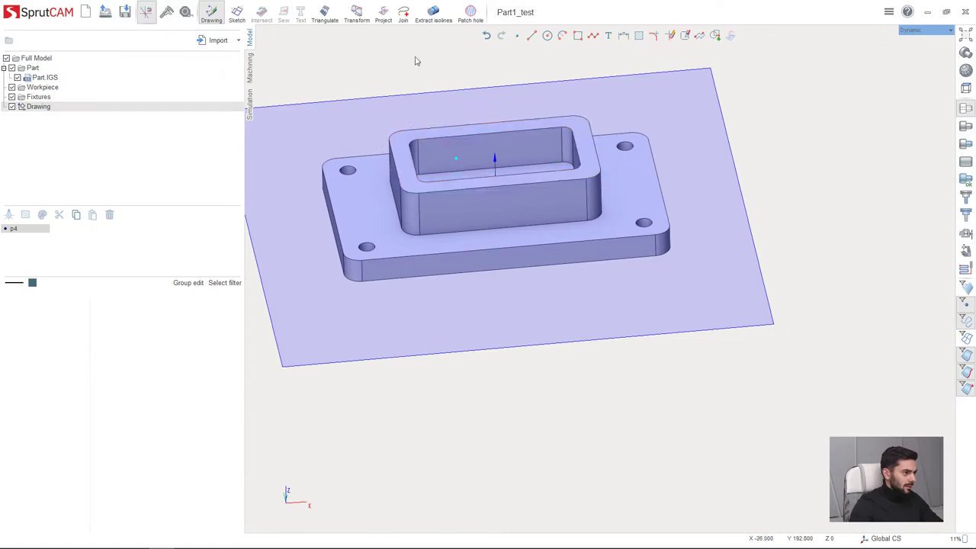
Assign the drawn point as a hole center in the new Hole machining2 operation with the 16 mm drill
click(251, 76)
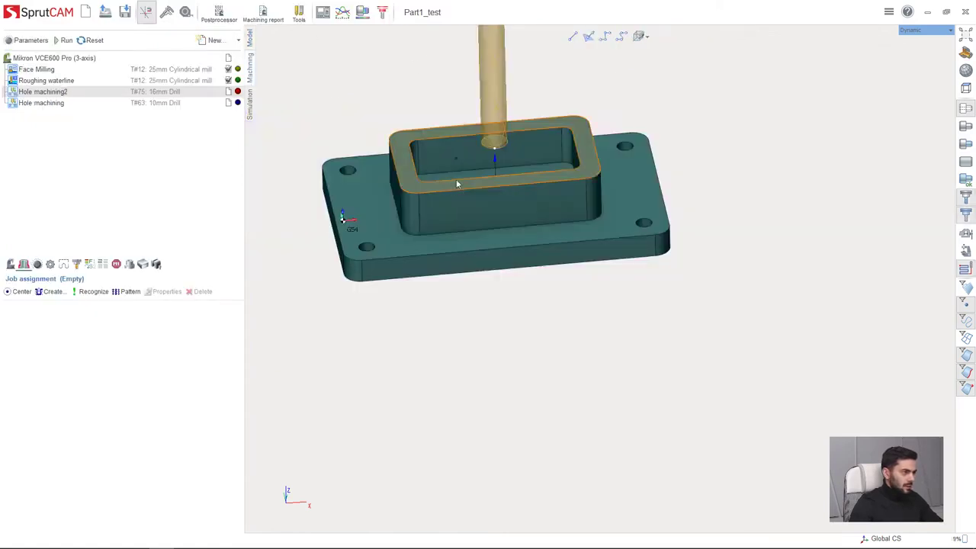
middle_drag(456, 179, 457, 271)
middle_drag(450, 114, 465, 193)
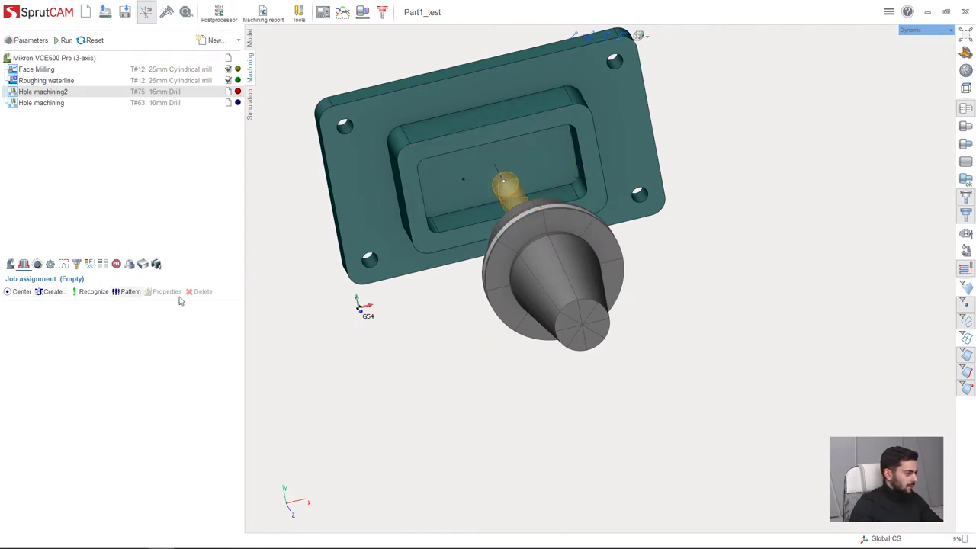
middle_drag(458, 229, 446, 138)
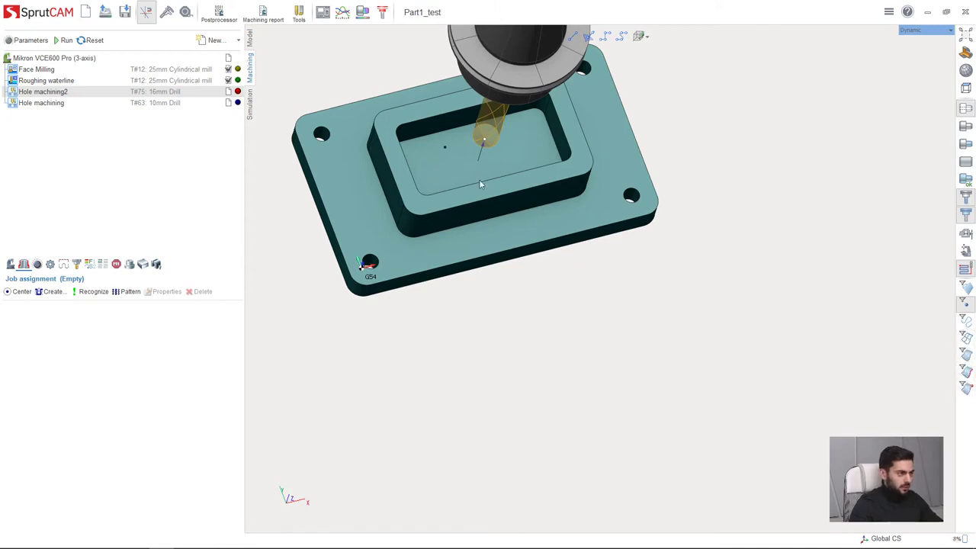
scroll(479, 183, up, 5)
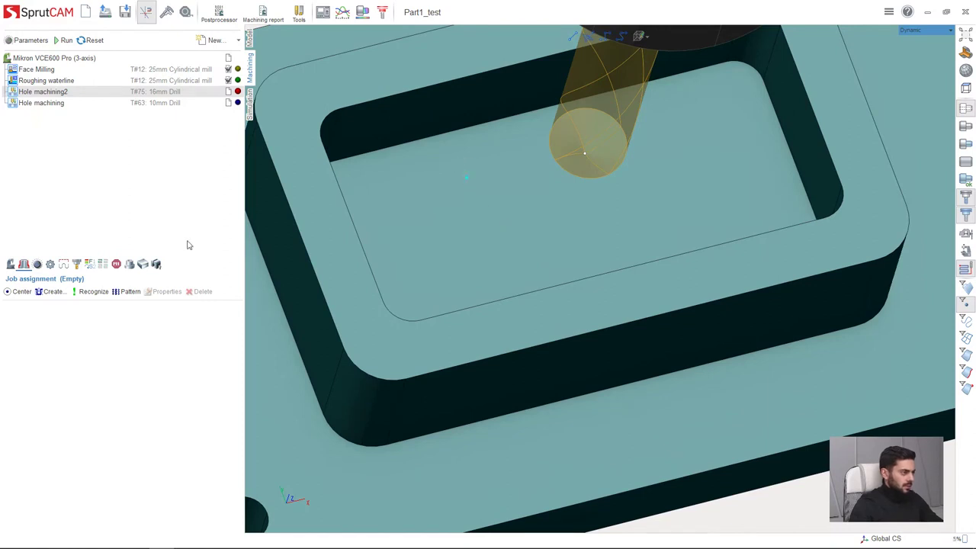
click(16, 294)
middle_drag(493, 254, 490, 215)
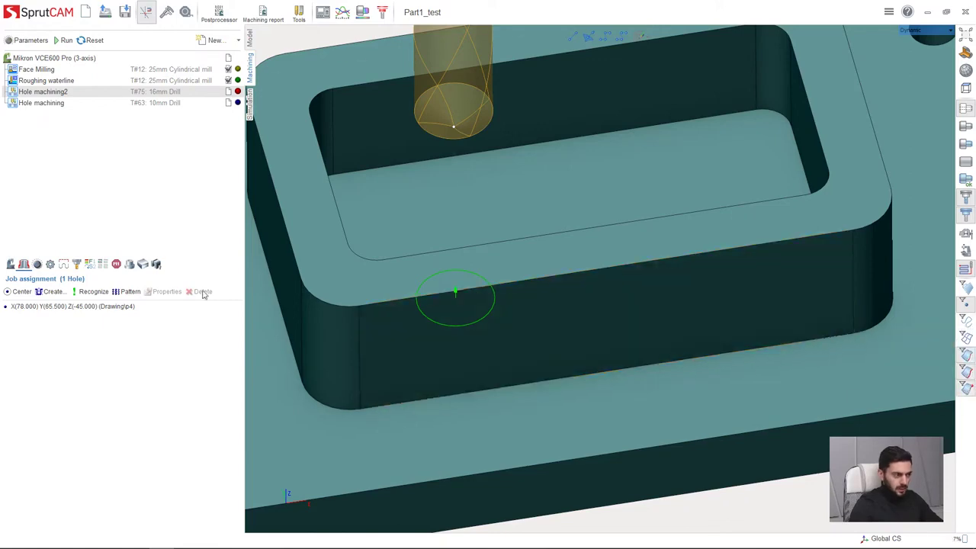
Examine the assigned hole's position and measure the pocket's long inner side wall to check its depth
click(115, 308)
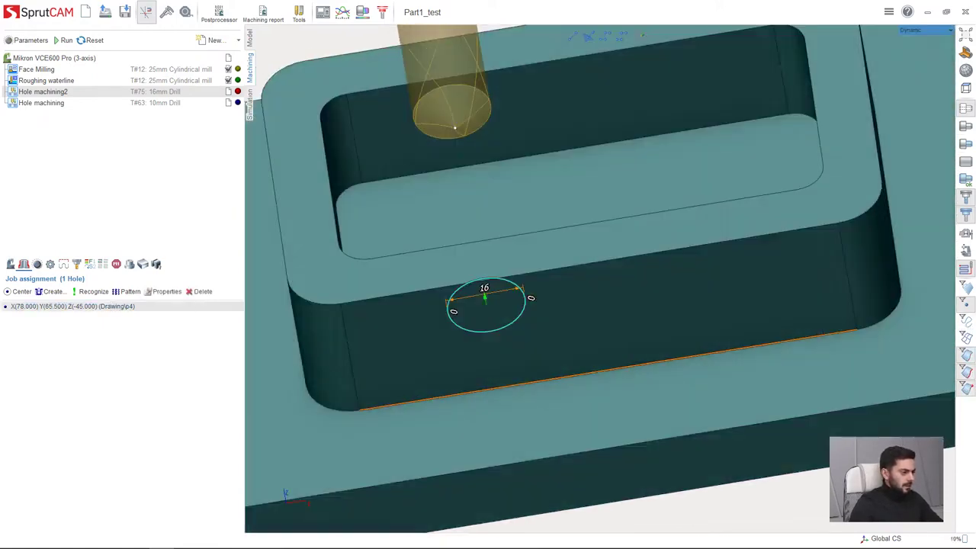
middle_drag(489, 320, 460, 327)
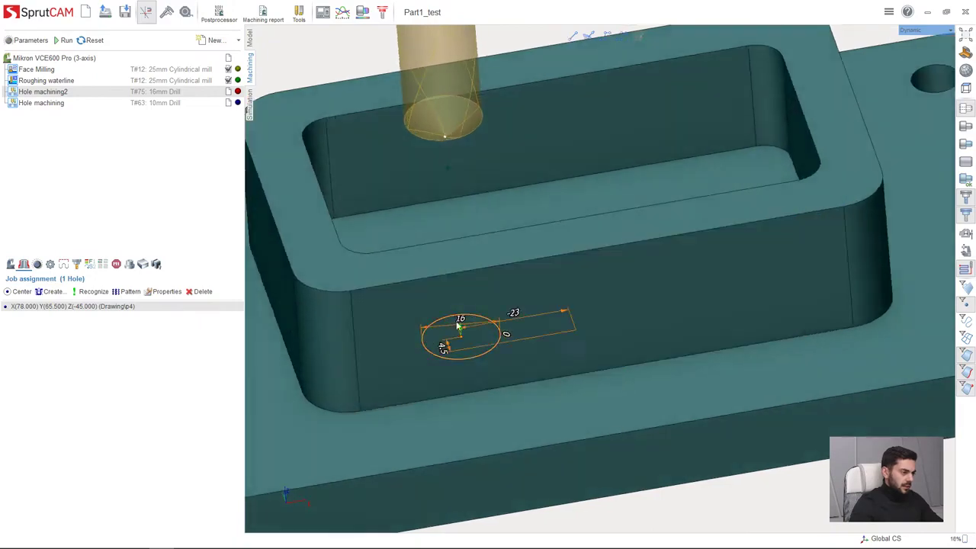
scroll(614, 379, down, 4)
scroll(501, 319, up, 3)
click(504, 252)
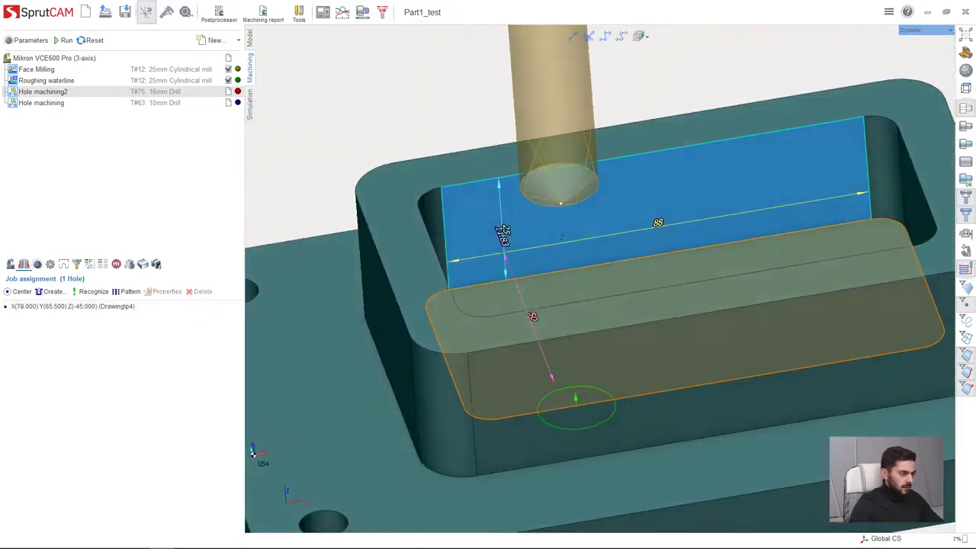
middle_drag(534, 305, 580, 305)
mouse_move(503, 214)
middle_down()
mouse_move(499, 237)
mouse_move(515, 206)
middle_up()
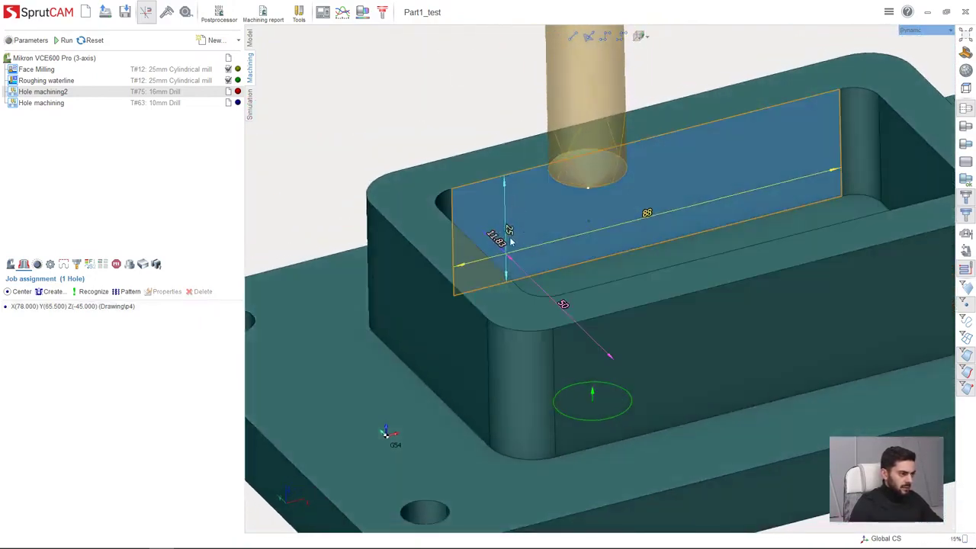
middle_drag(597, 240, 591, 222)
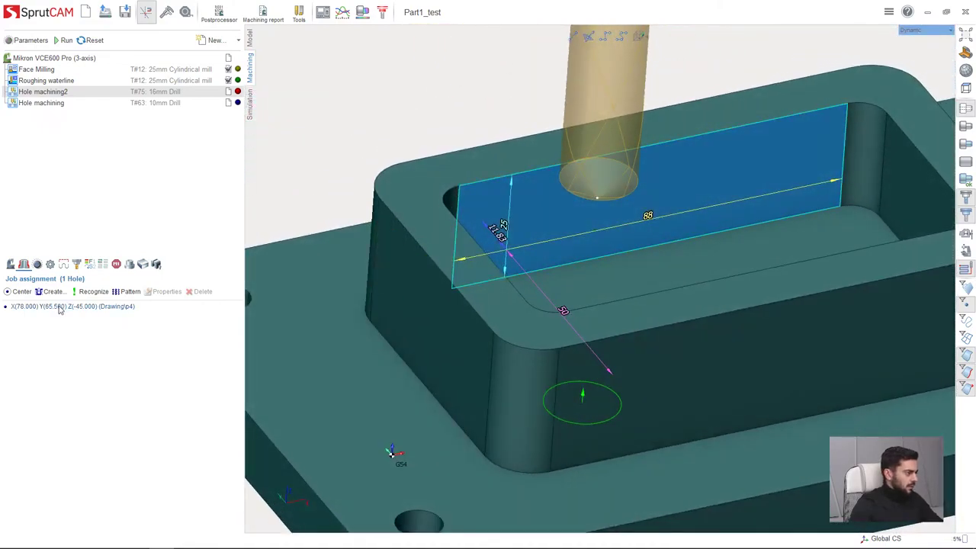
Edit the assigned hole so its Zmax is 0 and its Zmin is -25
click(58, 307)
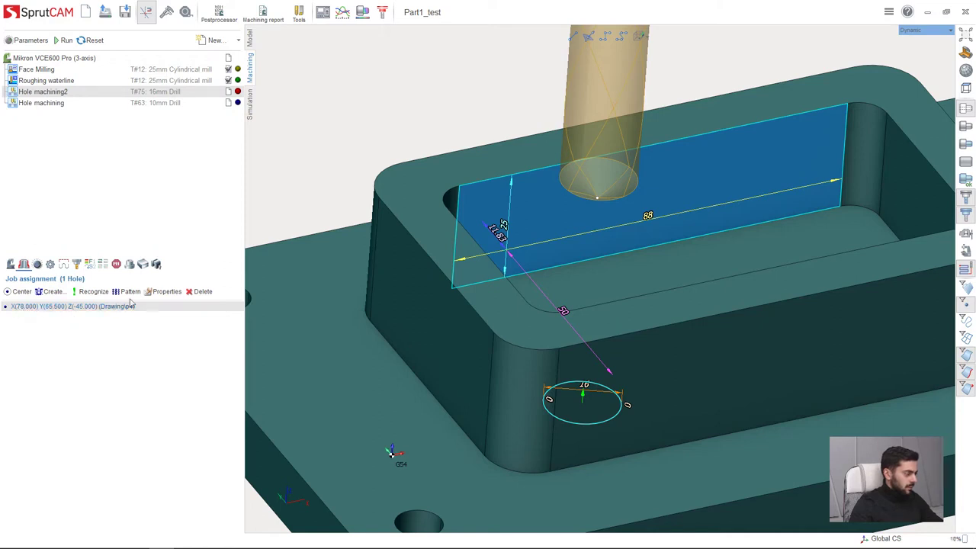
click(166, 291)
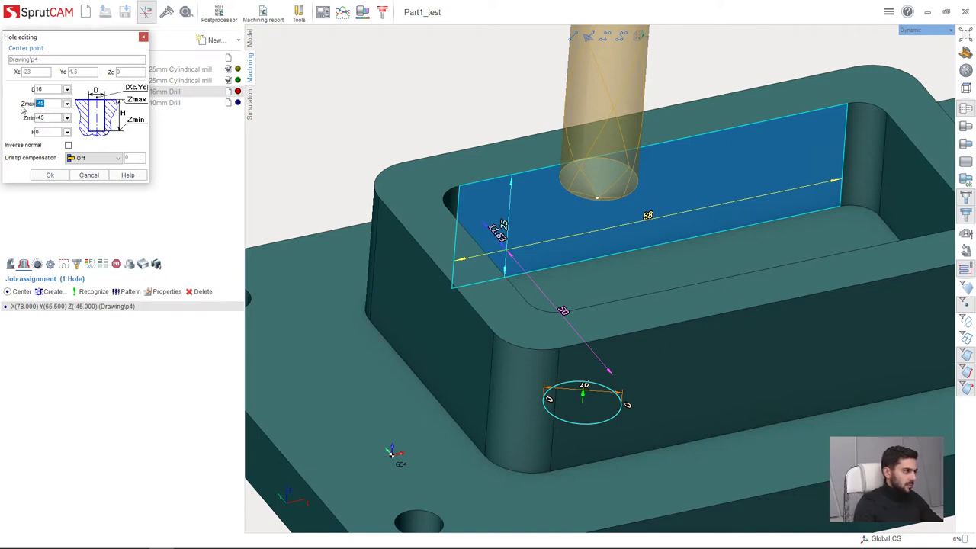
text(0)
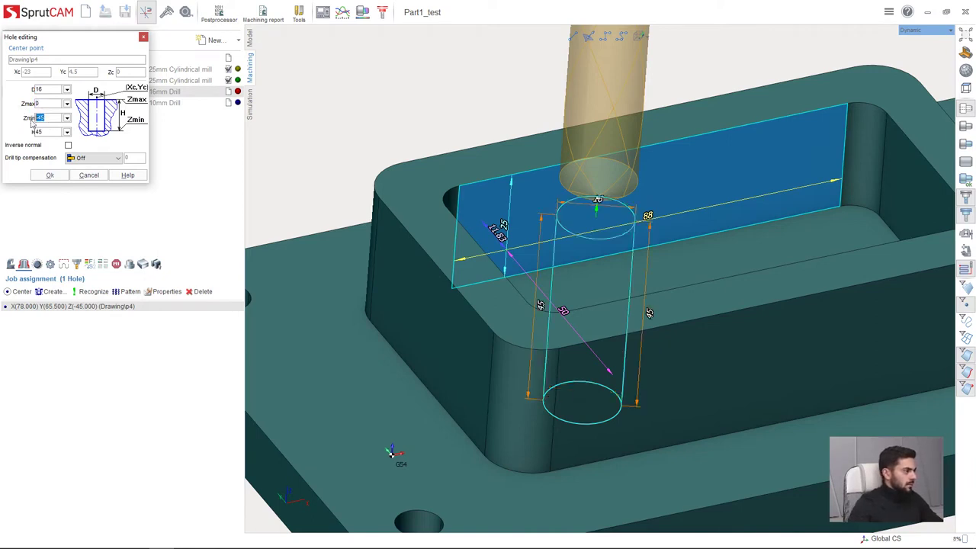
text(-25)
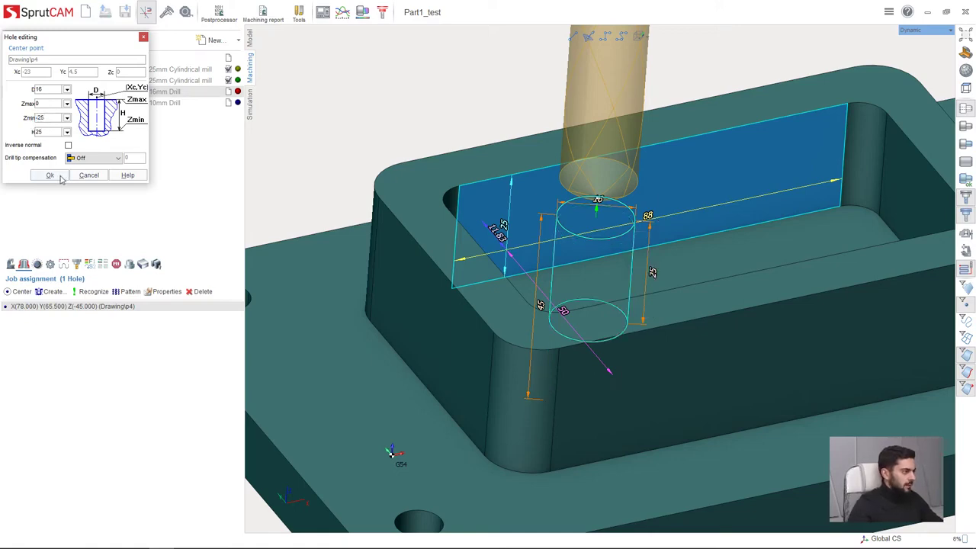
click(51, 176)
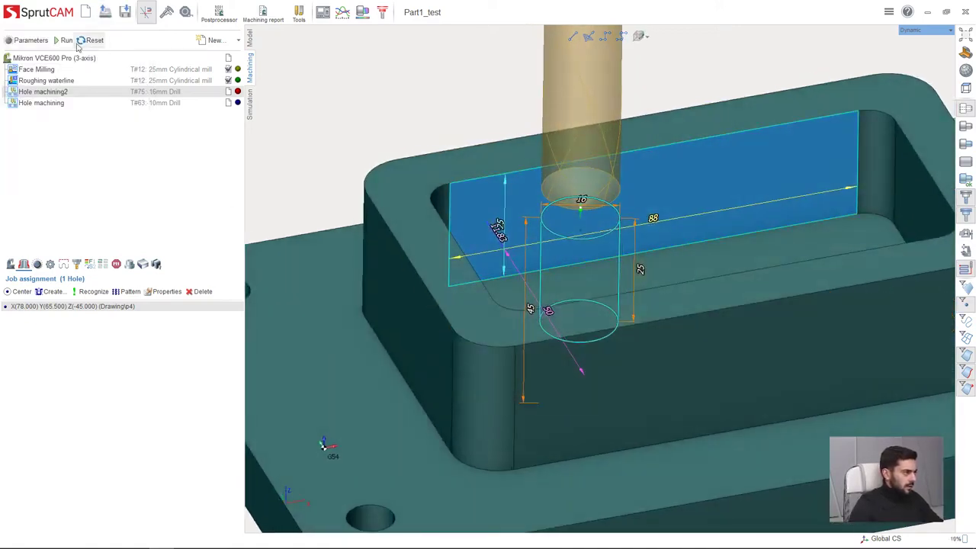
Calculate the Hole machining2 toolpath and turn on machining result visibility to inspect the hole drilled in the pocket
click(70, 41)
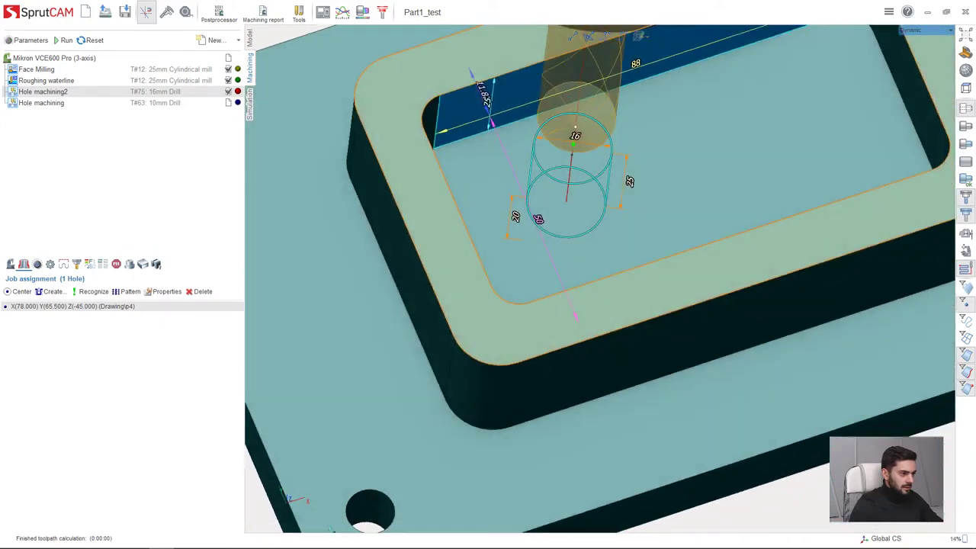
scroll(549, 380, down, 6)
key(Escape)
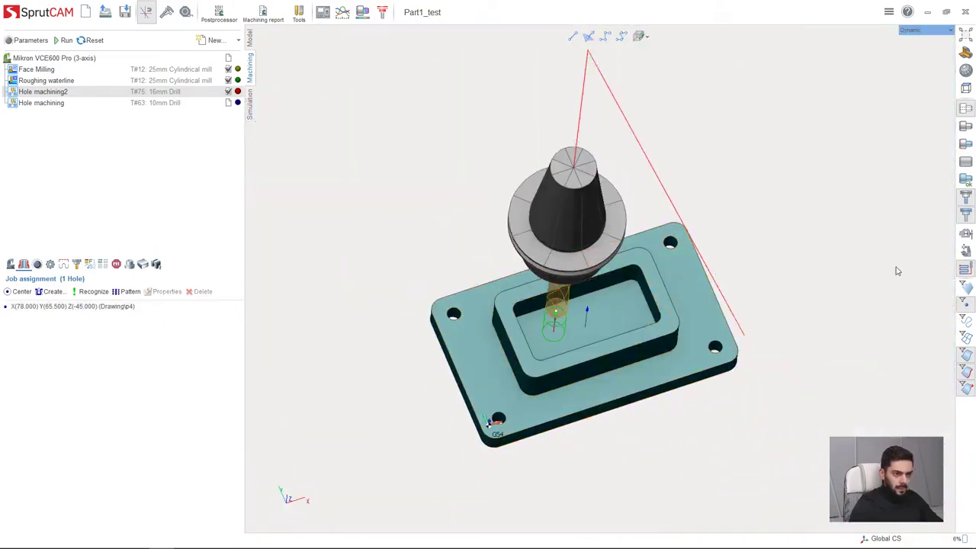
click(966, 179)
scroll(568, 408, up, 4)
scroll(568, 282, down, 3)
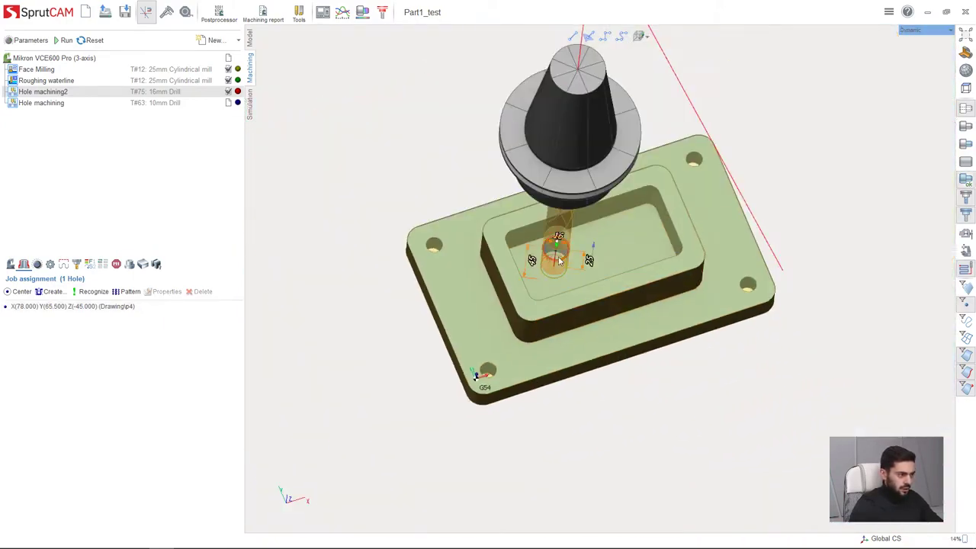
scroll(561, 266, up, 3)
middle_drag(561, 267, 512, 260)
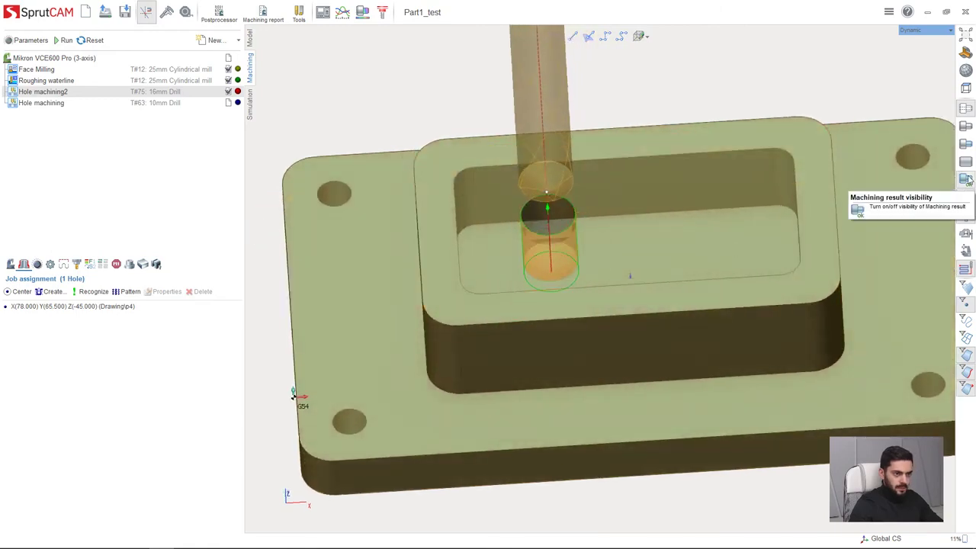
middle_drag(631, 261, 649, 248)
click(36, 264)
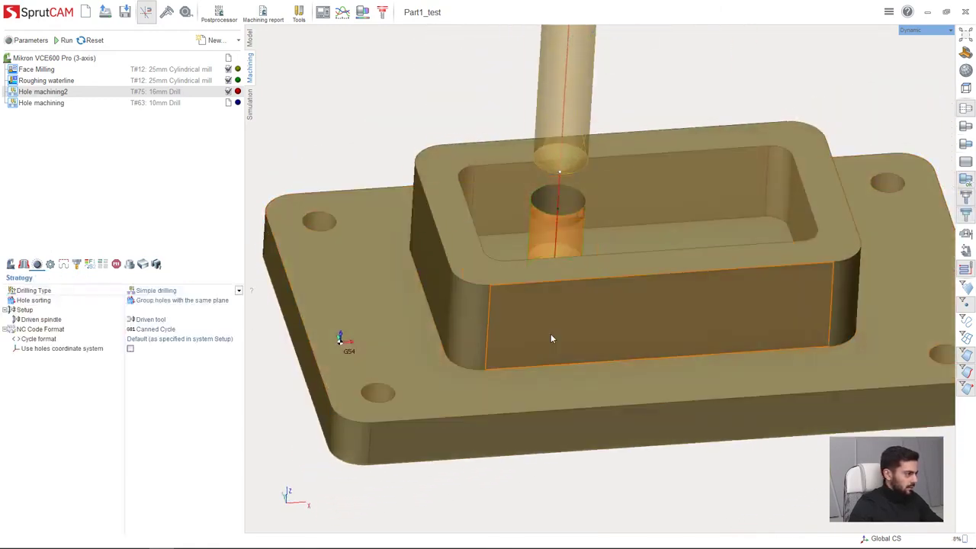
scroll(588, 297, down, 3)
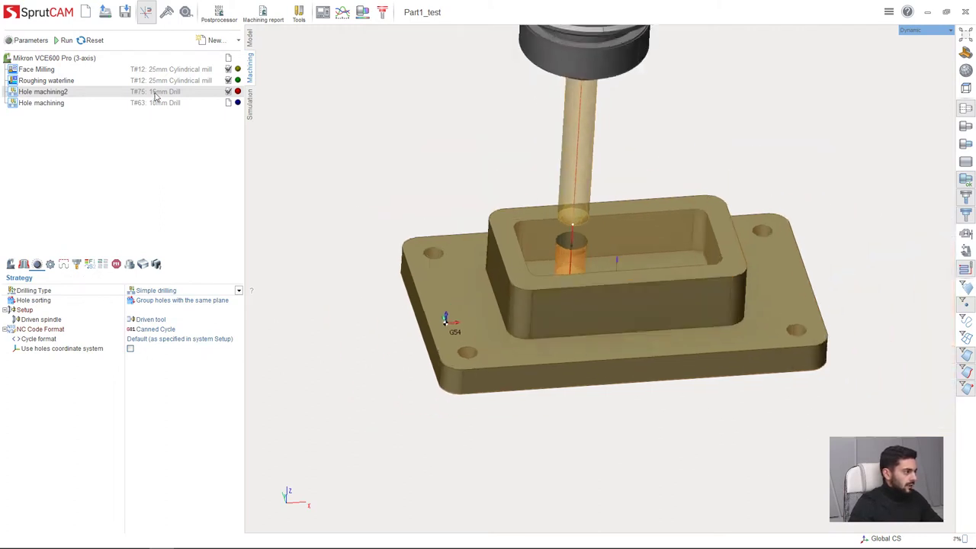
Create a Roughing waterline operation after Hole machining2 and assign it the 10mm Cylindrical mill
click(214, 40)
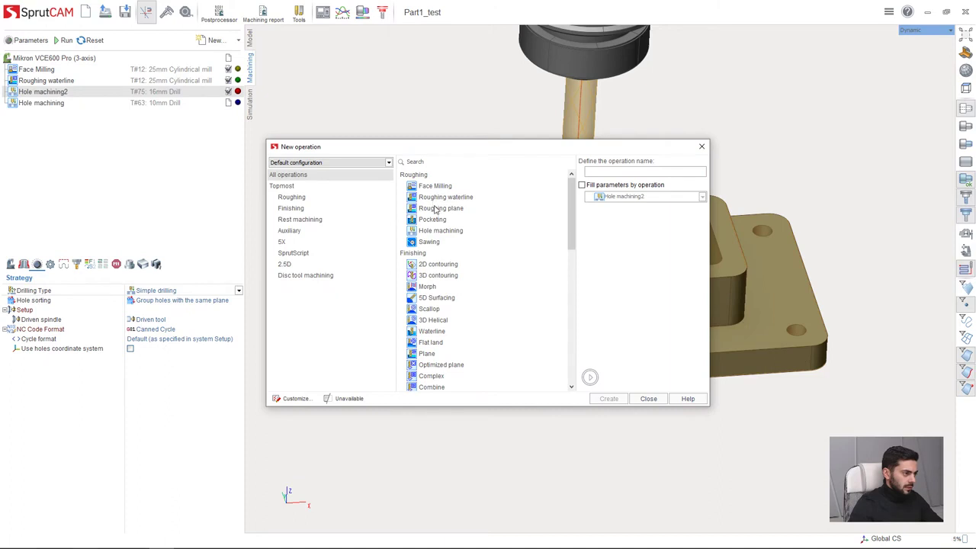
click(436, 200)
click(608, 401)
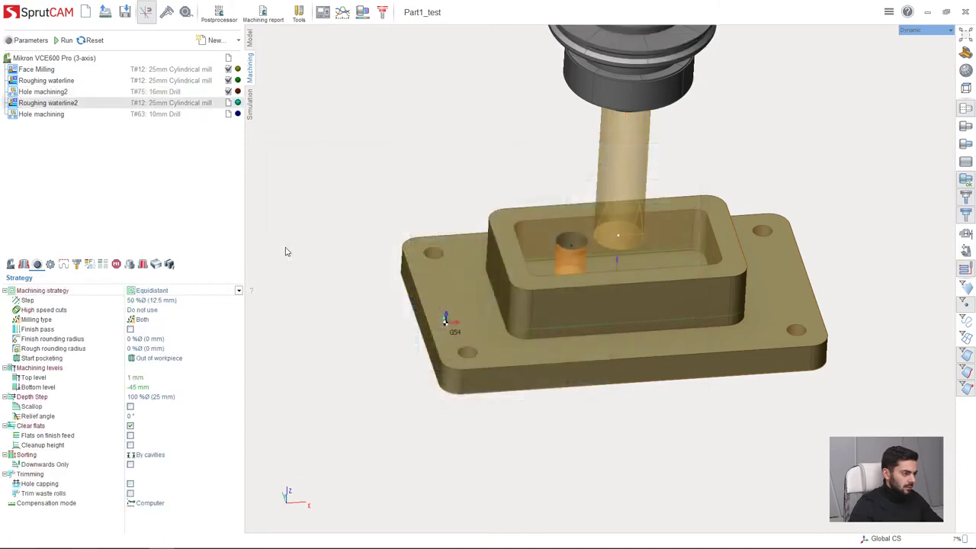
click(174, 105)
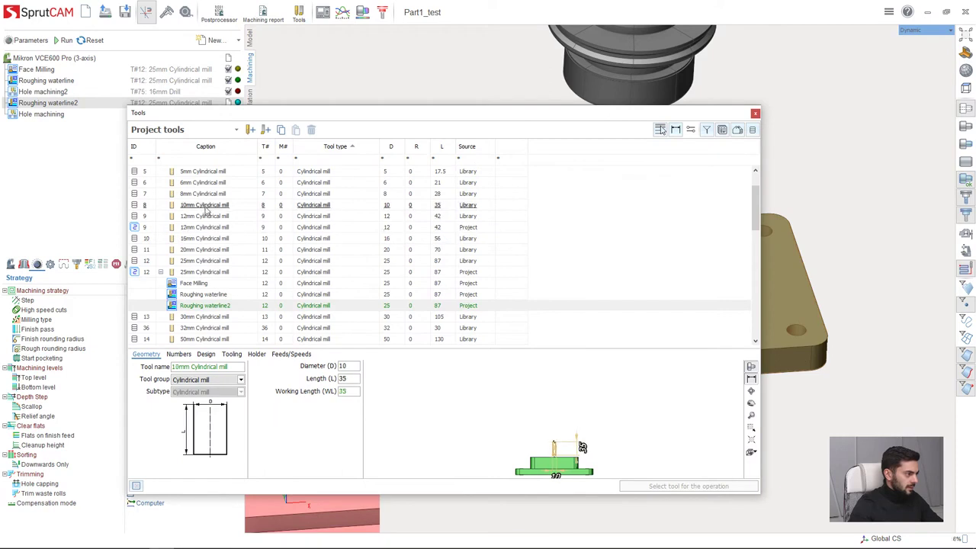
click(205, 207)
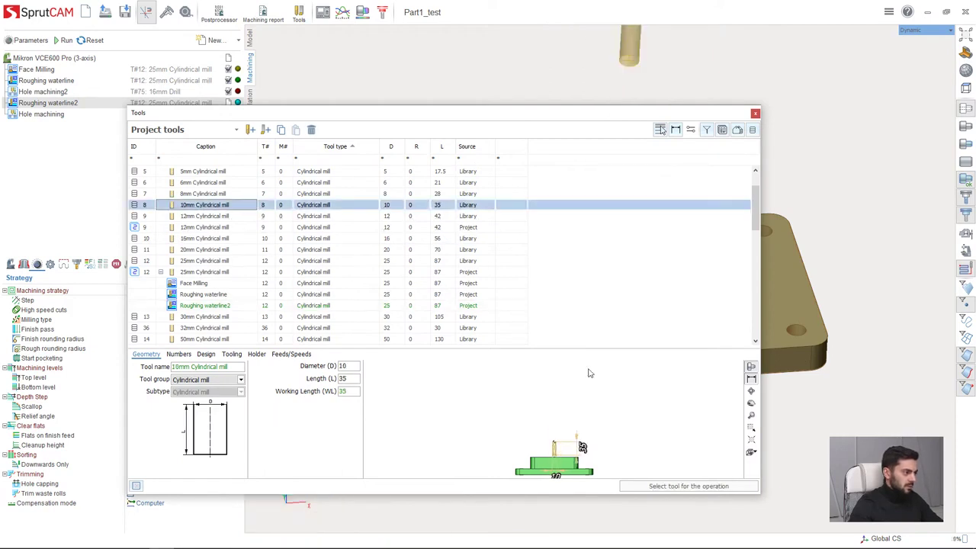
click(663, 486)
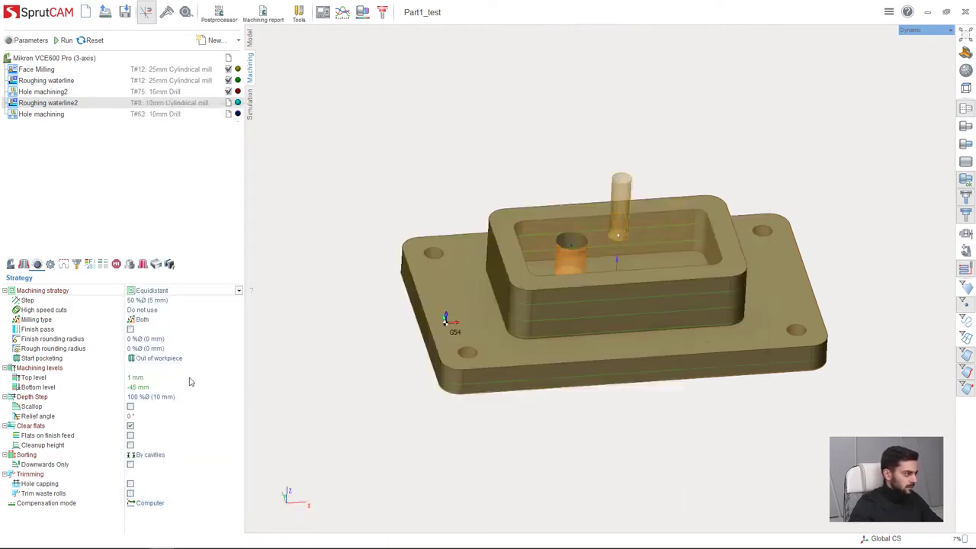
Assign the holder 392.140CG-40 20 060 to the 10mm Cylindrical mill of Roughing waterline2
click(77, 265)
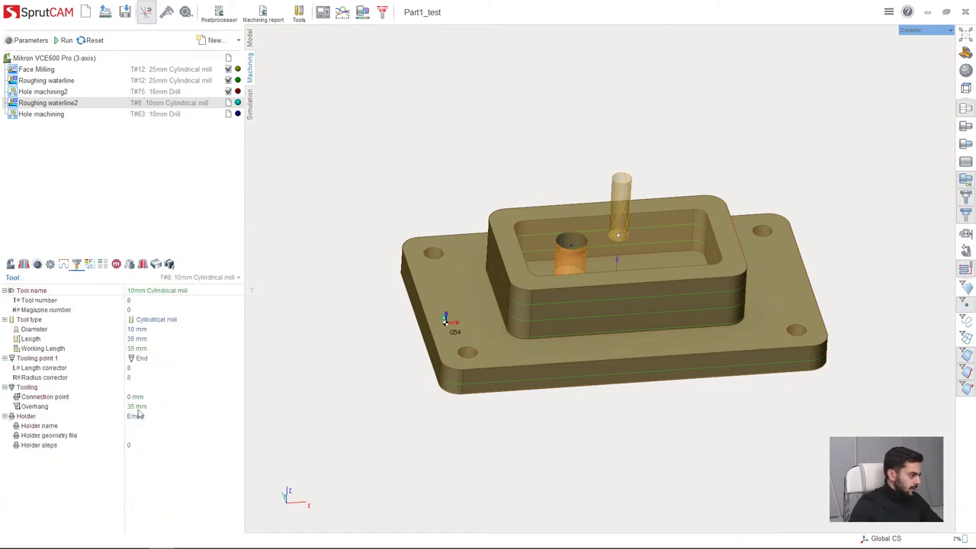
click(146, 420)
click(166, 427)
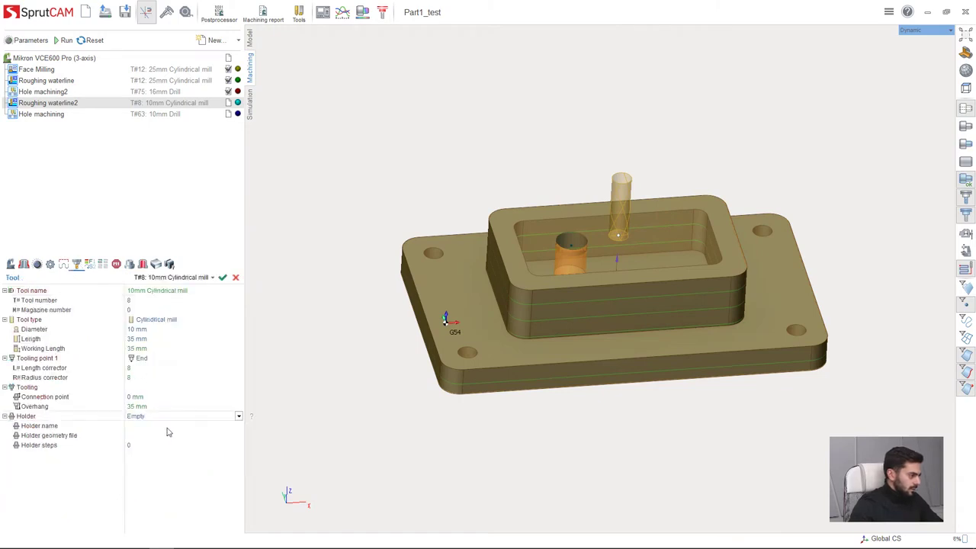
middle_drag(519, 309, 531, 343)
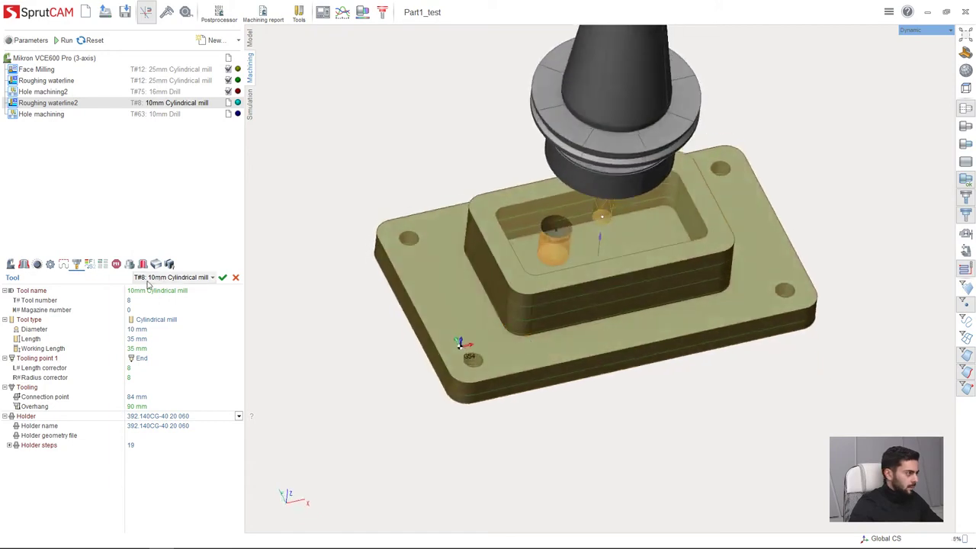
click(223, 277)
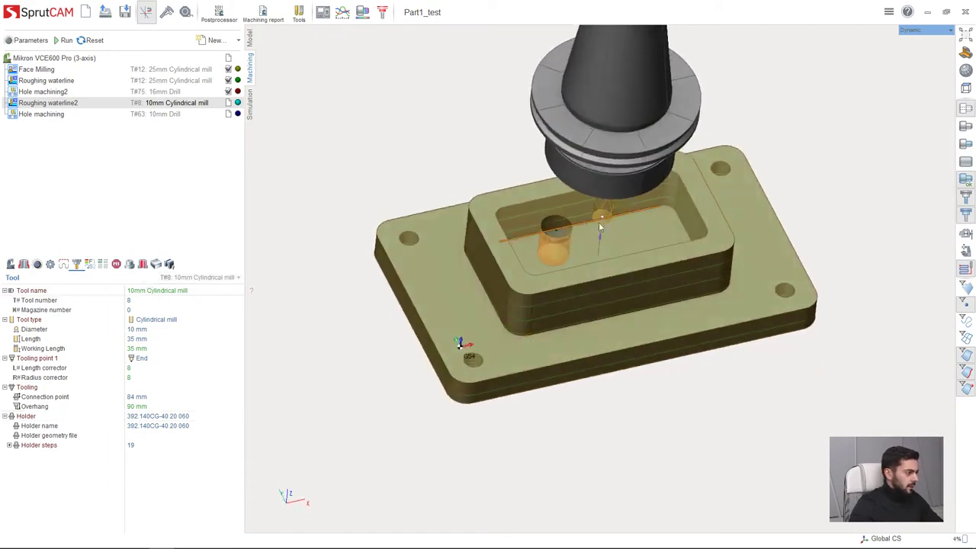
Add the drawn point as the starting hole of Roughing waterline2 and calculate its toolpath
scroll(587, 222, up, 3)
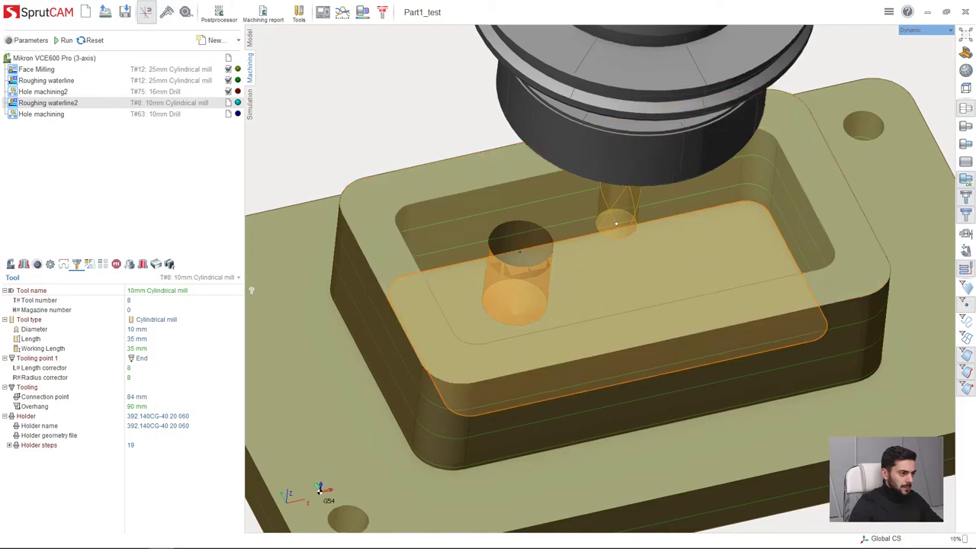
middle_drag(616, 223, 628, 193)
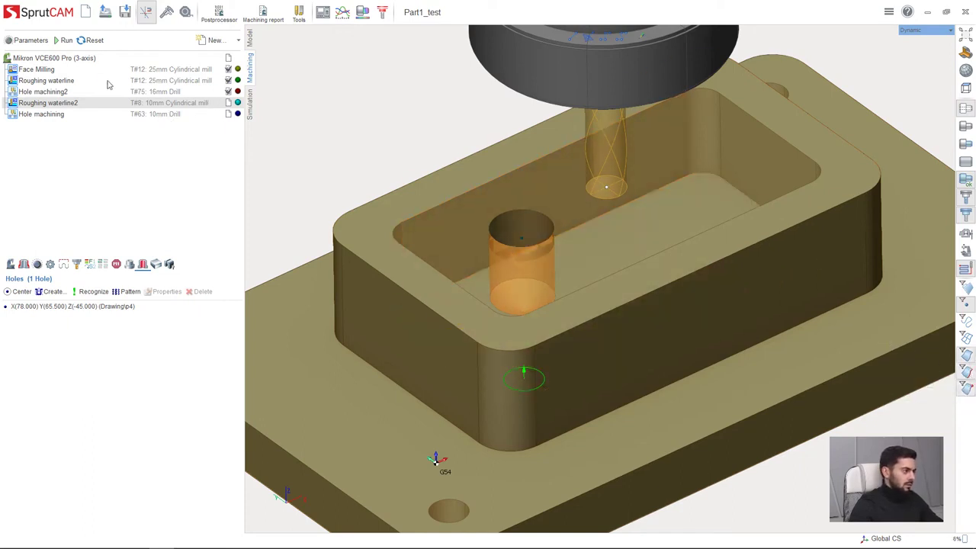
click(61, 44)
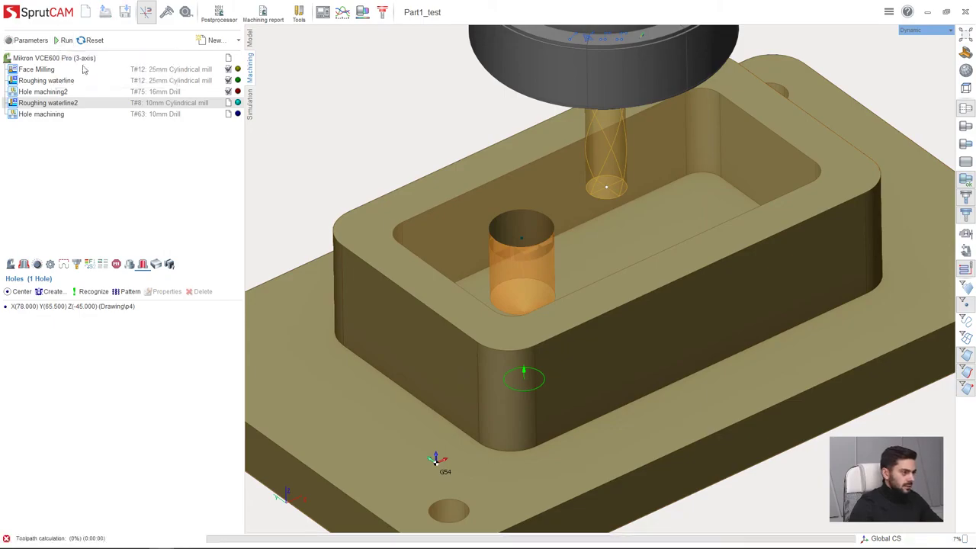
middle_drag(526, 252, 366, 540)
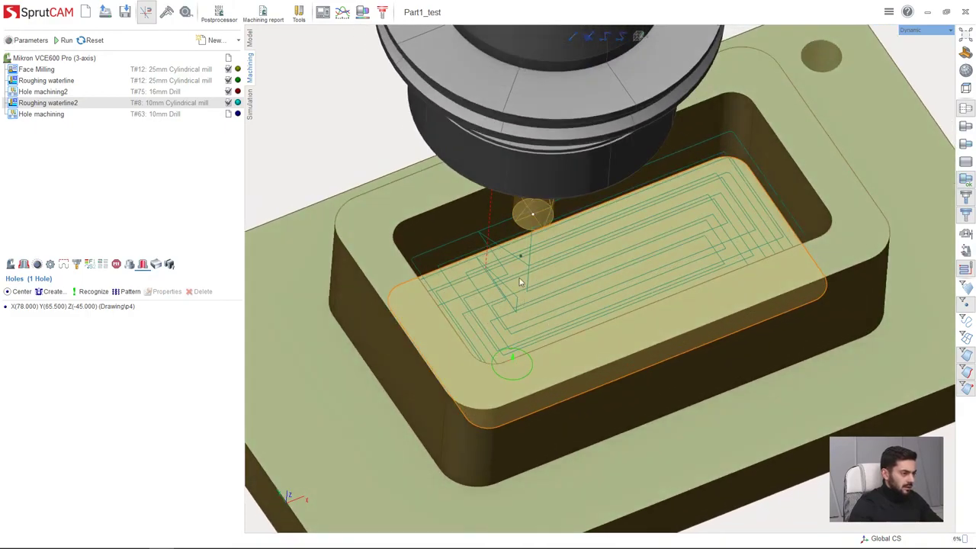
middle_drag(553, 305, 475, 279)
In the simulation, reset the workpiece and simulate the operations preceding Roughing waterline2
click(249, 107)
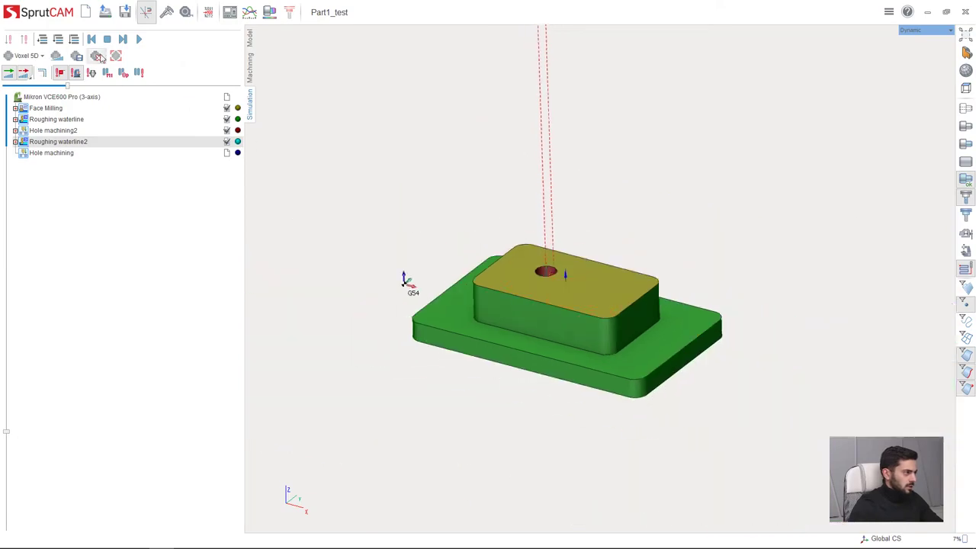
click(96, 55)
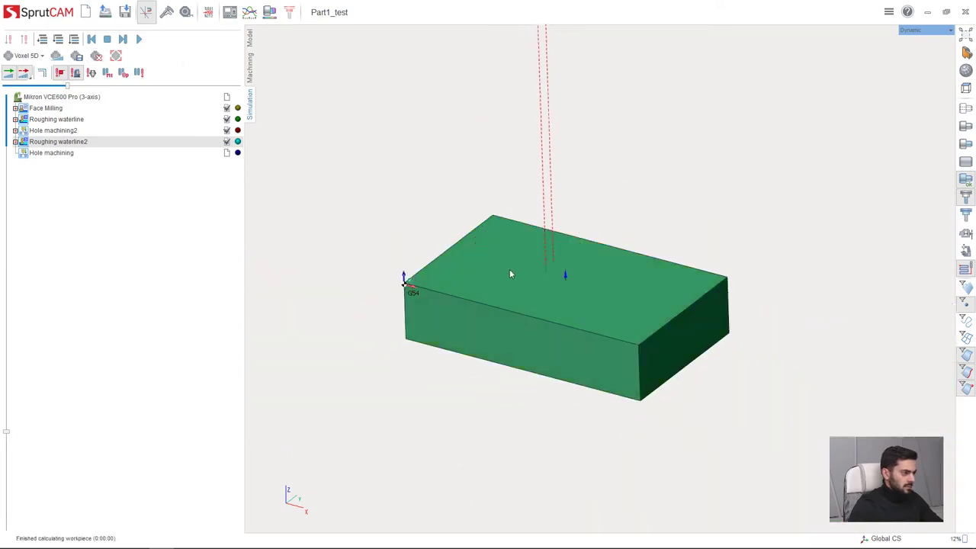
click(58, 40)
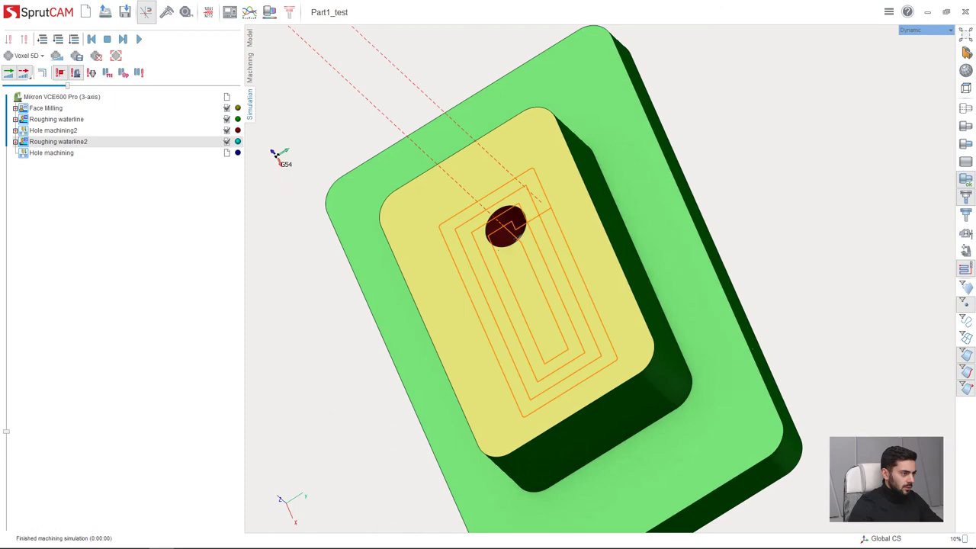
middle_drag(518, 238, 505, 340)
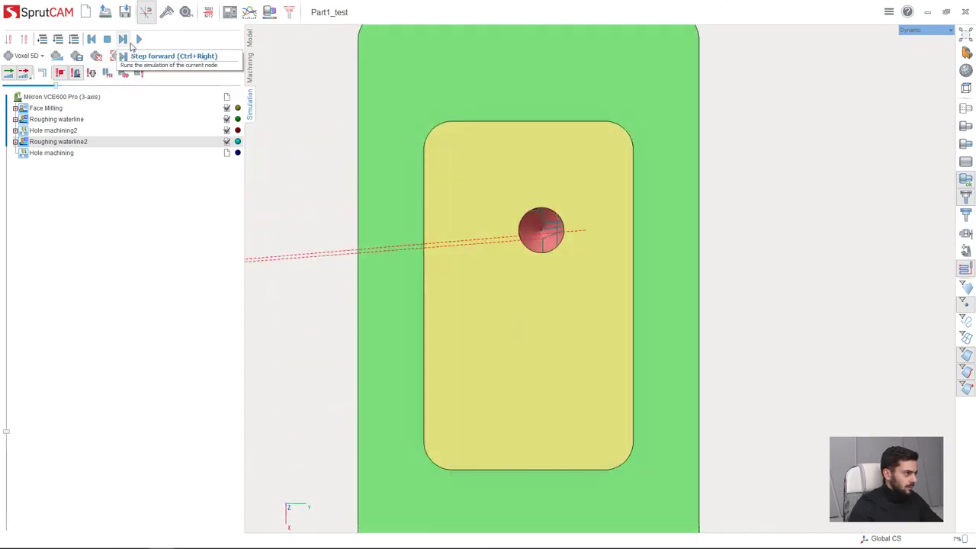
Play the Roughing waterline2 simulation, adjusting its movement speed, and examine how the mill enters the drilled starting hole
click(124, 40)
middle_drag(499, 409, 501, 328)
scroll(500, 329, down, 4)
scroll(499, 347, down, 3)
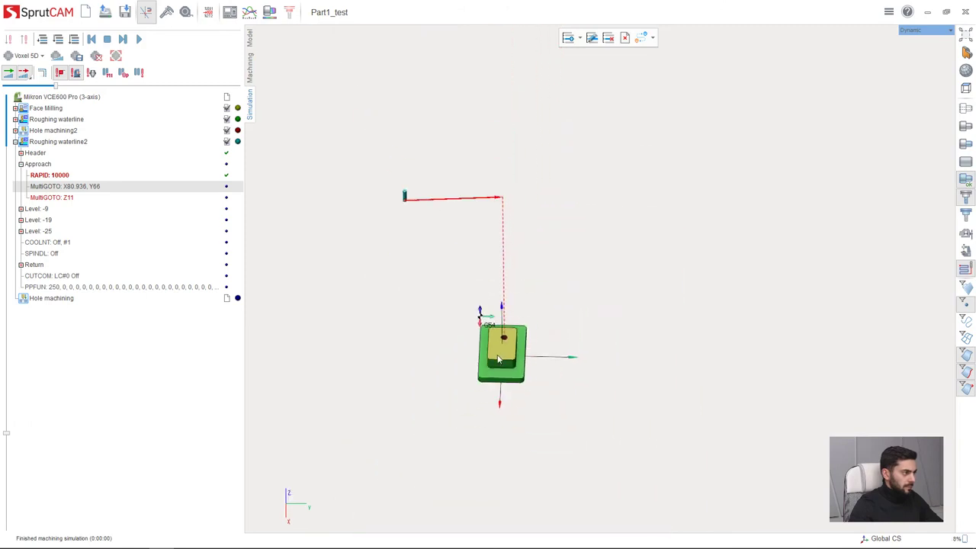
click(140, 39)
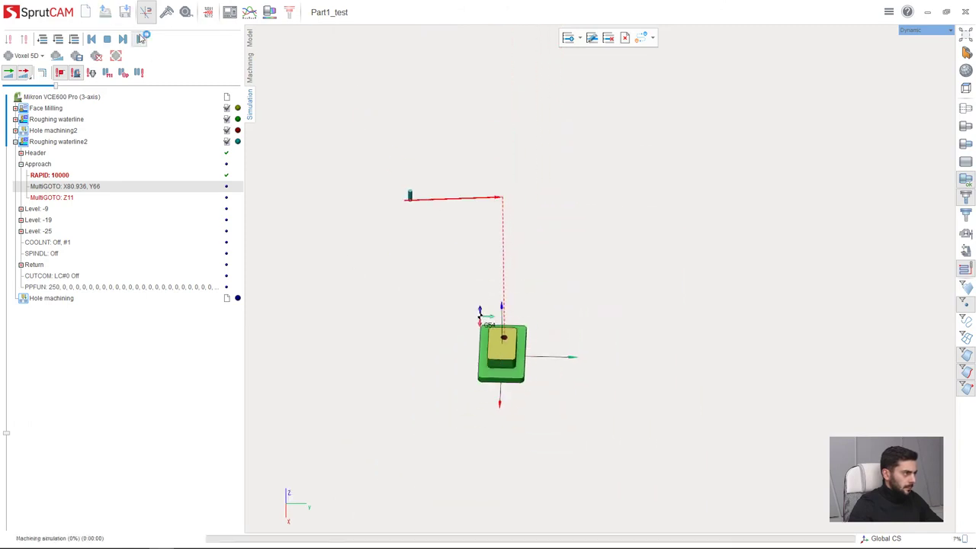
scroll(497, 350, up, 2)
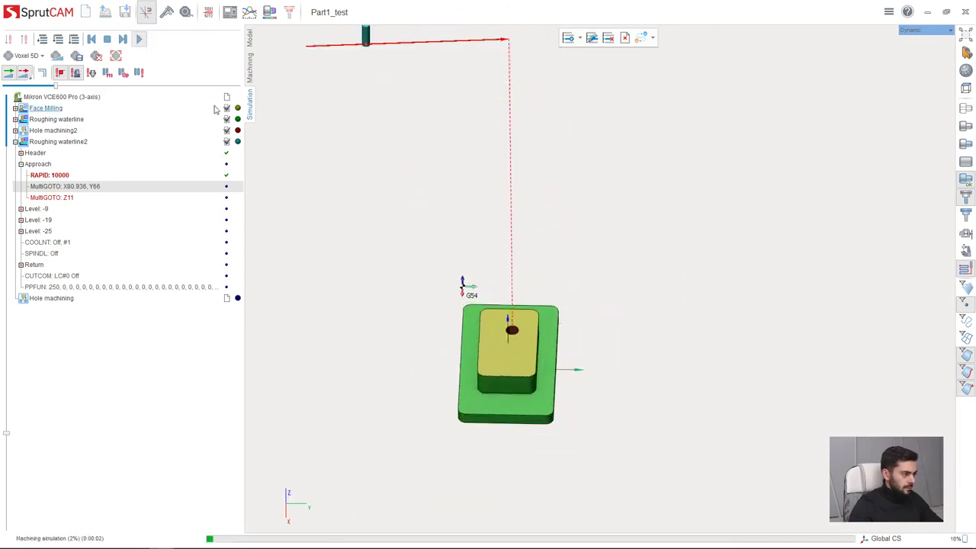
drag(115, 86, 83, 82)
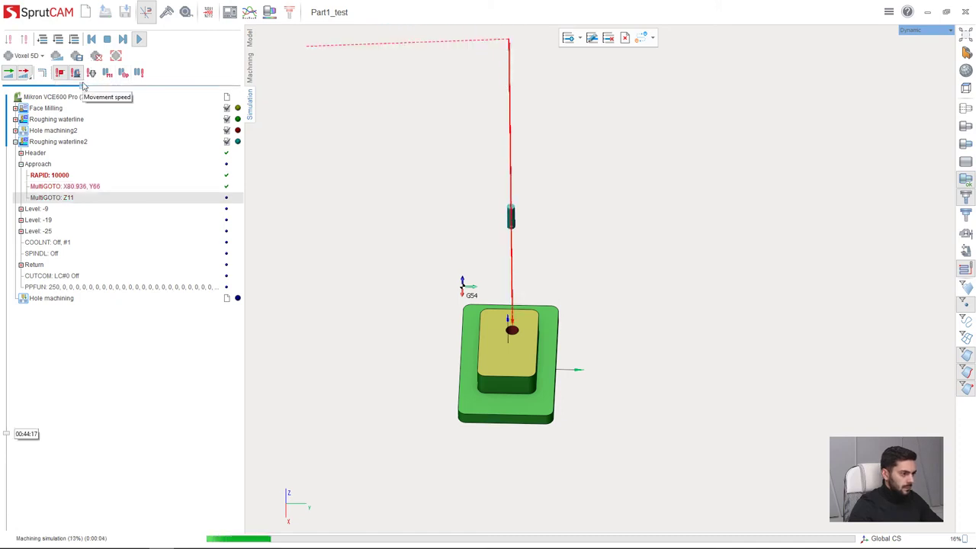
scroll(595, 349, up, 5)
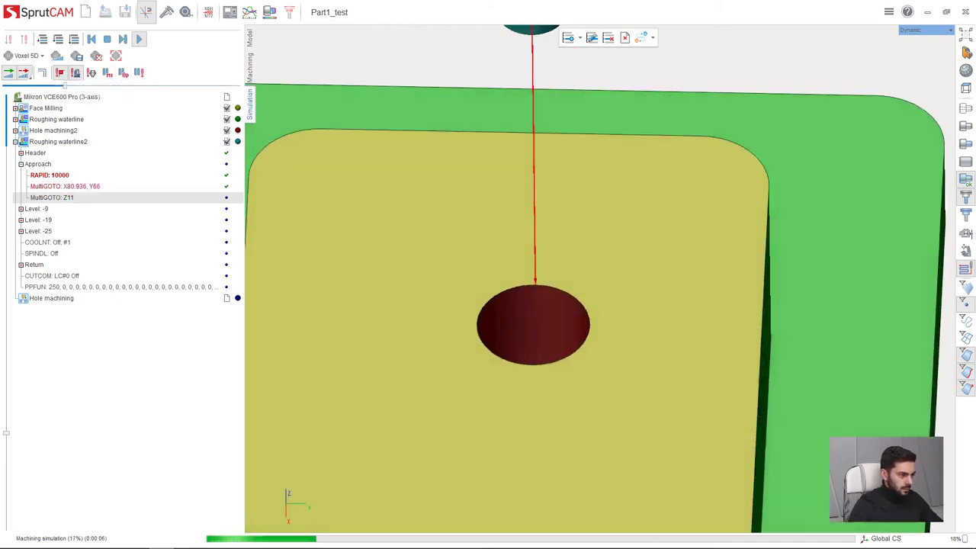
middle_drag(577, 335, 577, 381)
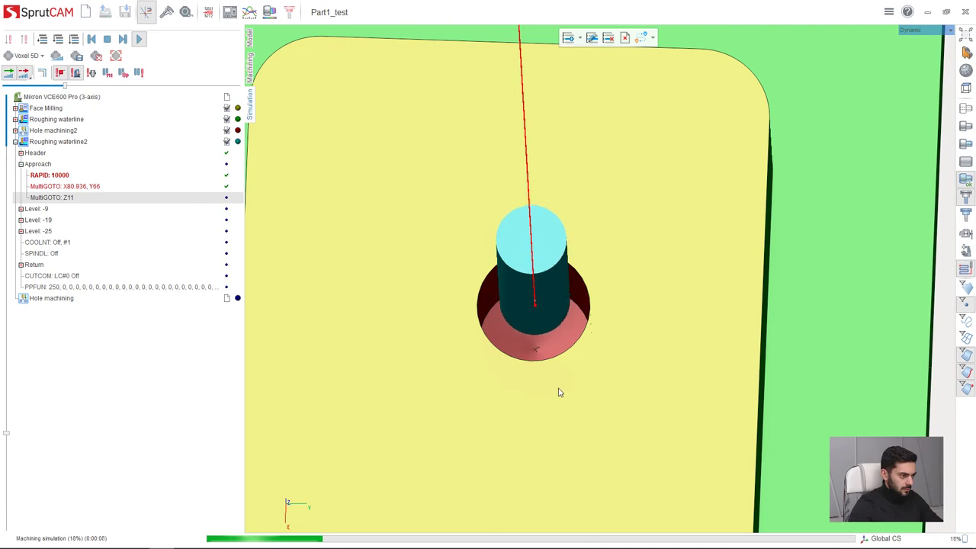
middle_drag(558, 402, 516, 405)
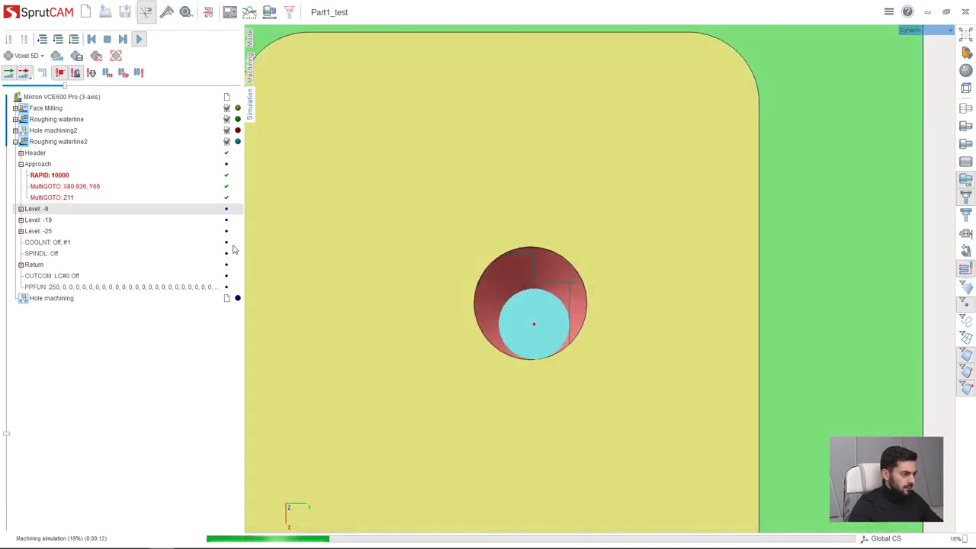
Run the Roughing waterline2 simulation to the end at increased movement speed and examine the machined pocket
drag(92, 88, 127, 87)
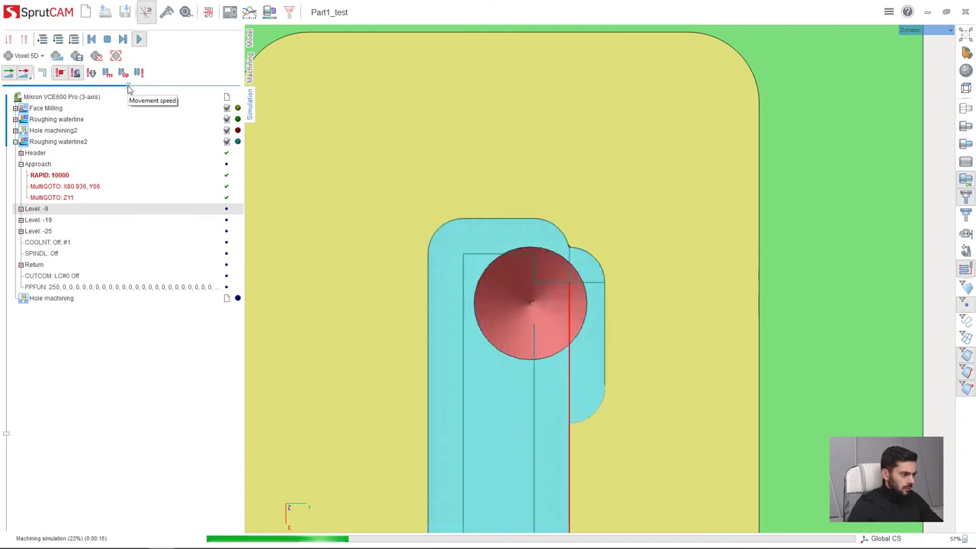
middle_drag(497, 368, 553, 414)
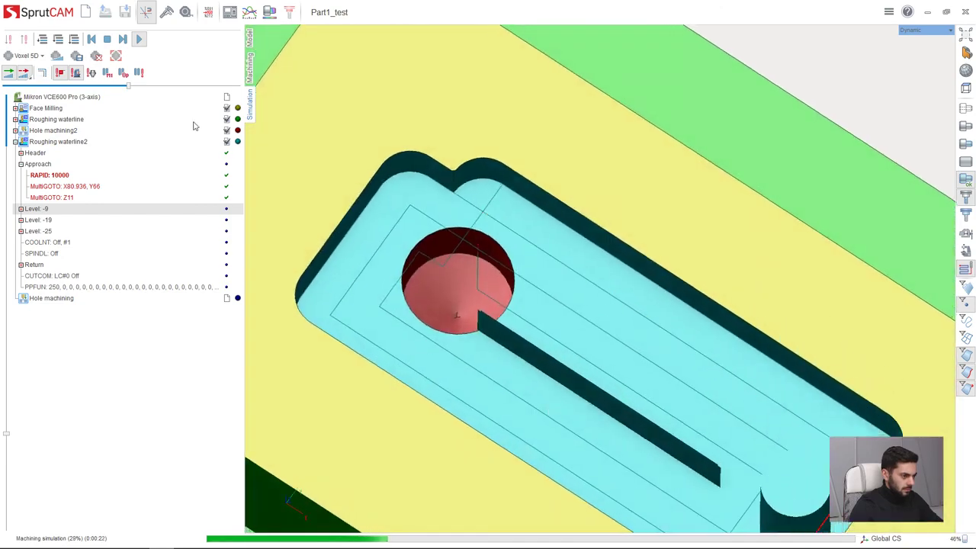
click(178, 86)
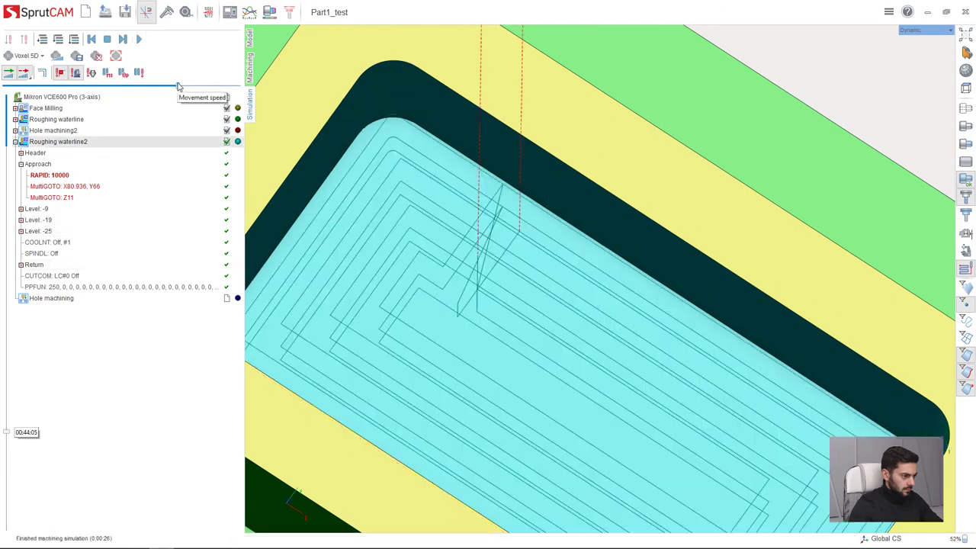
scroll(494, 356, down, 3)
middle_drag(495, 356, 565, 307)
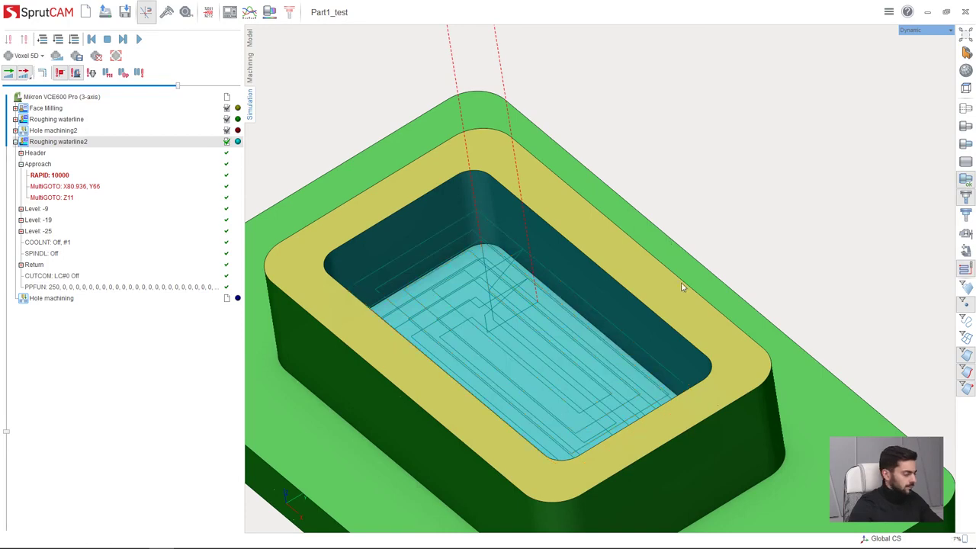
Show the machine model in the simulation and view the part on its table together with the spindle
click(965, 252)
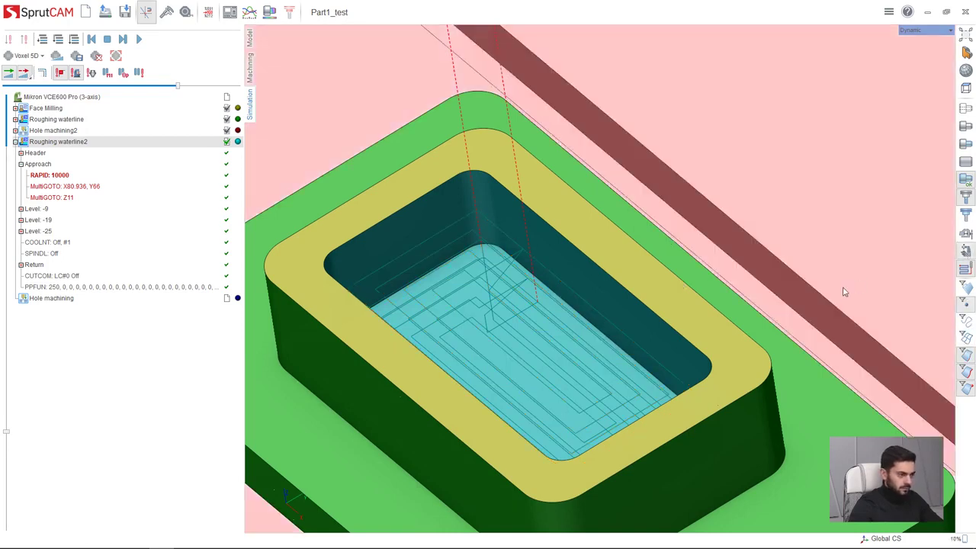
scroll(549, 285, down, 6)
scroll(649, 329, up, 3)
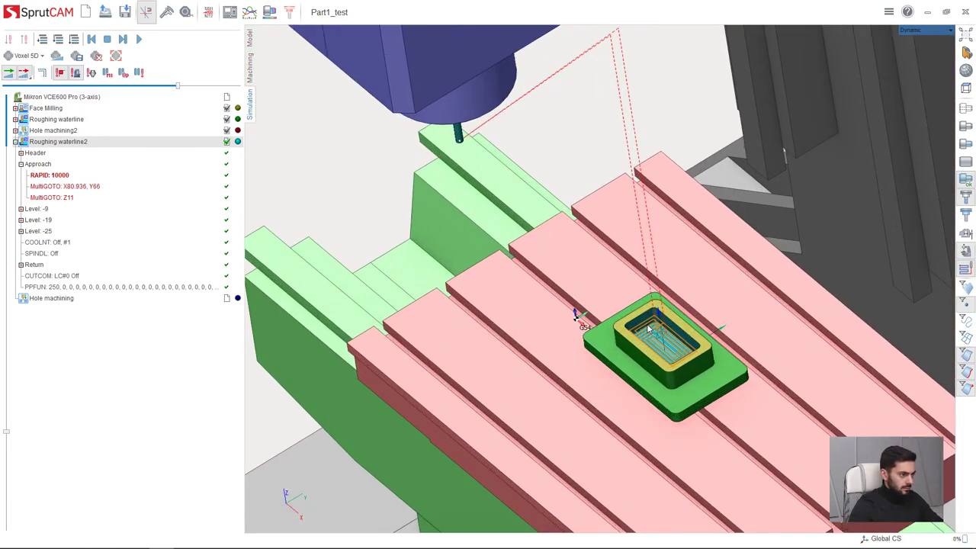